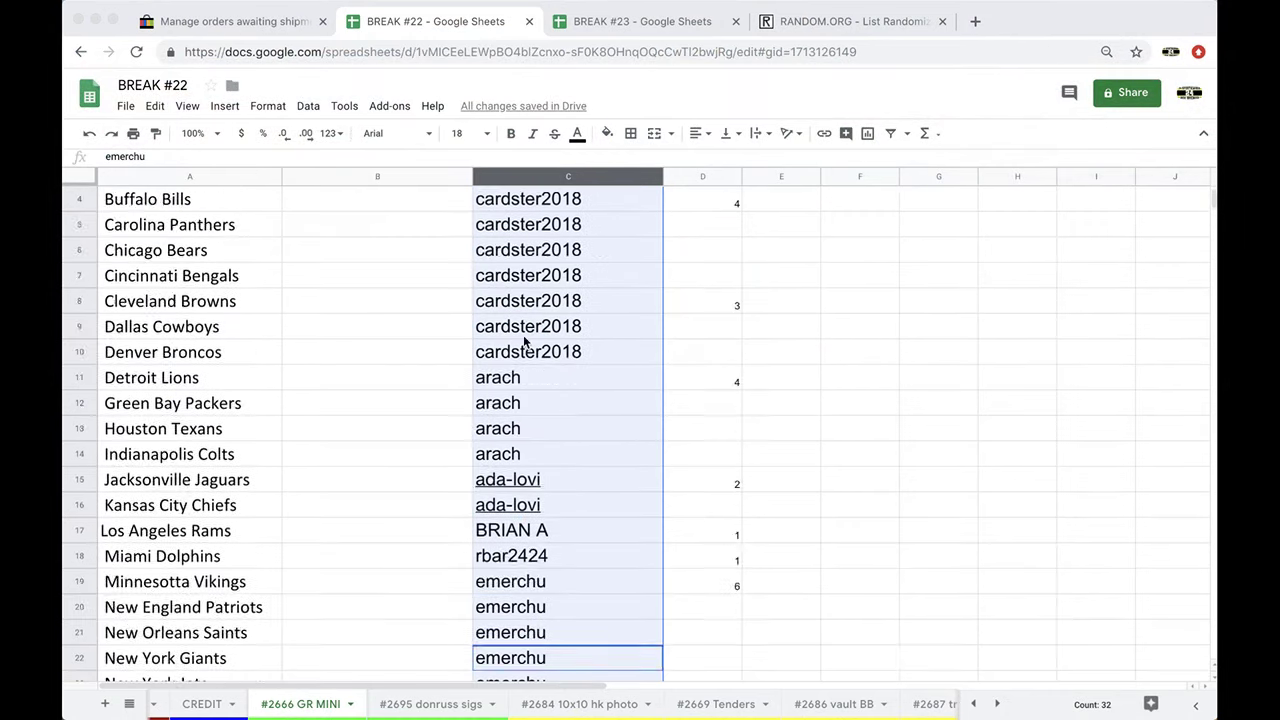
Step: Copy the 32 owner names in column C of the team list
{"action": "left_click", "coordinate": [563, 208]}
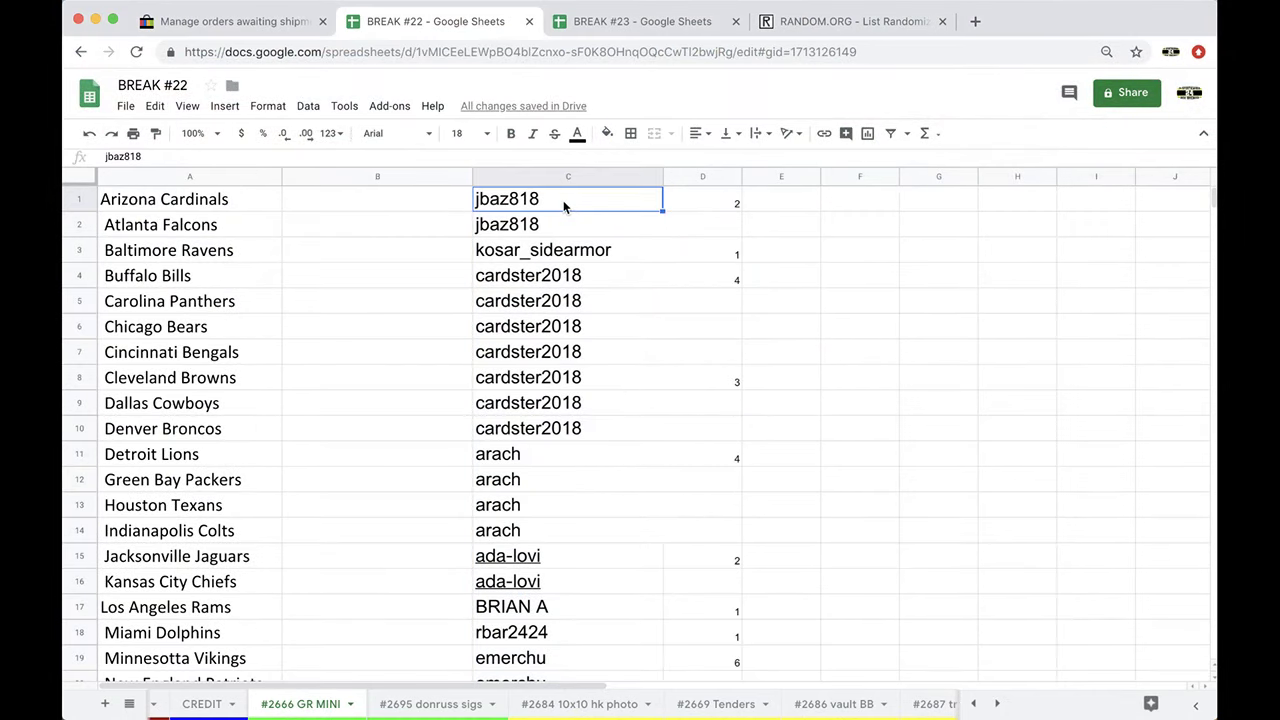
{"action": "scroll", "coordinate": [563, 205], "scroll_direction": "down", "scroll_amount": 1}
{"action": "scroll", "coordinate": [561, 236], "scroll_direction": "down", "scroll_amount": 1}
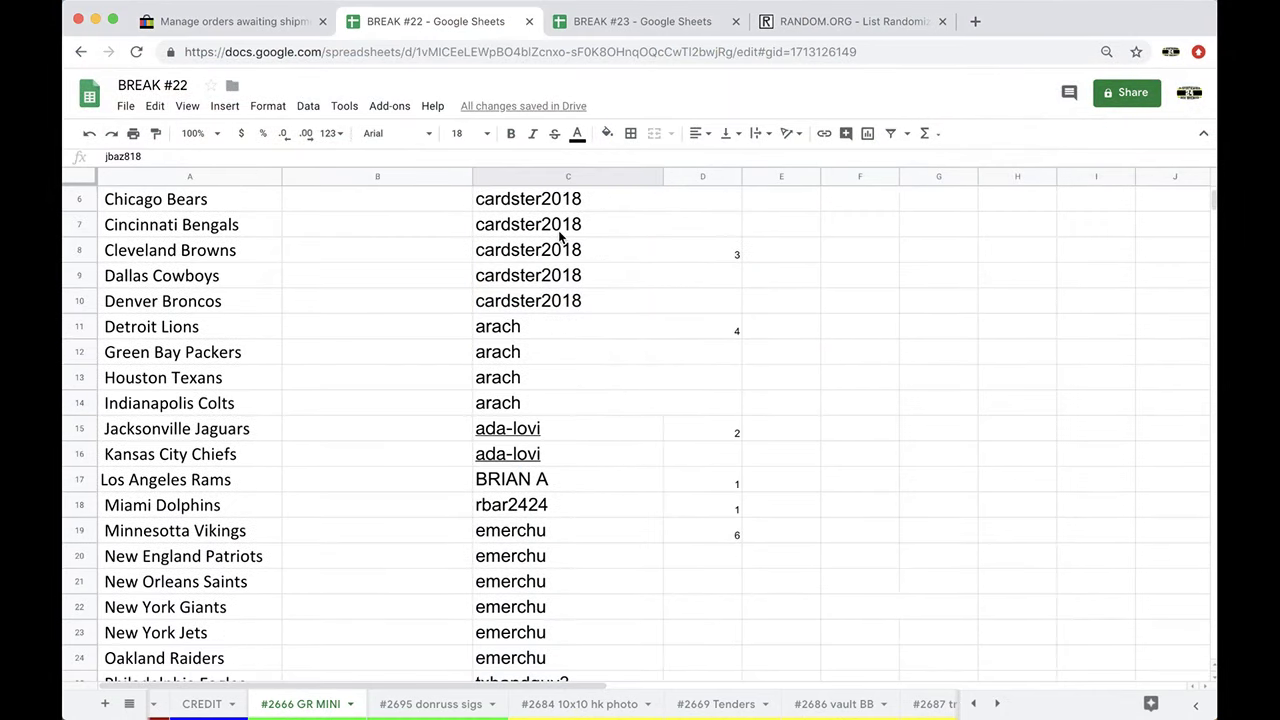
{"action": "scroll", "coordinate": [561, 236], "scroll_direction": "down", "scroll_amount": 1}
{"action": "scroll", "coordinate": [549, 274], "scroll_direction": "down", "scroll_amount": 1}
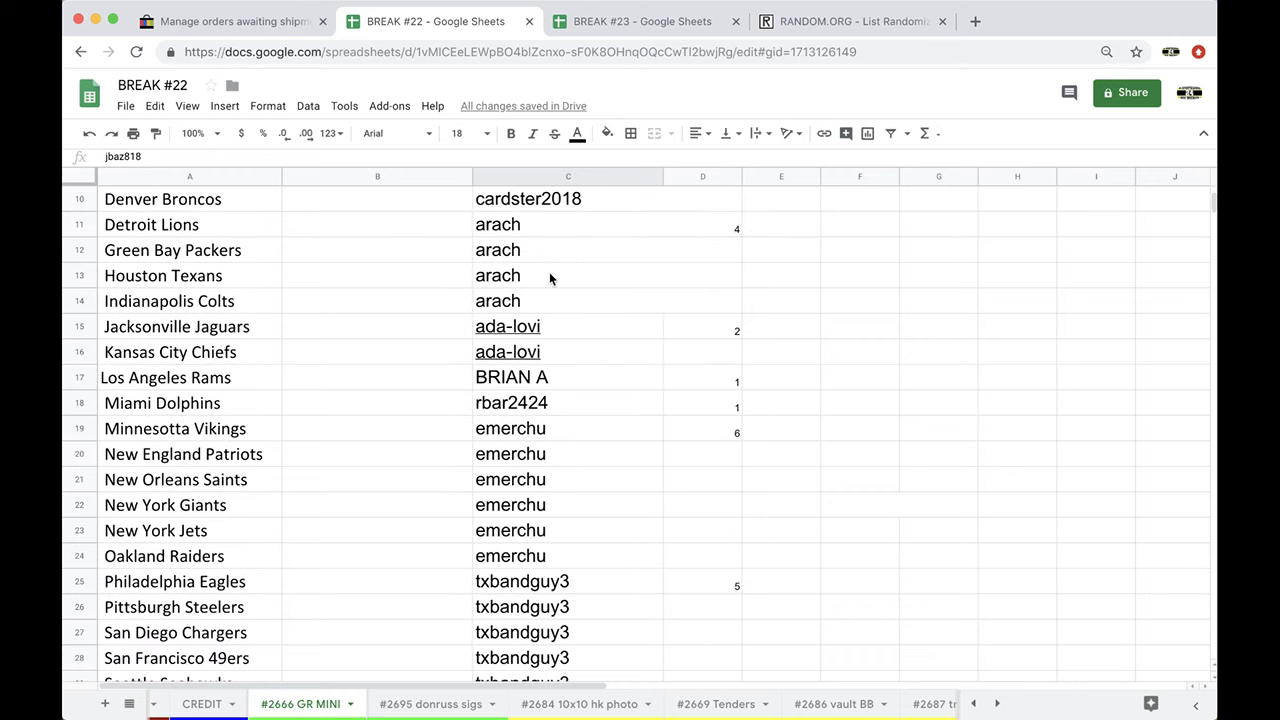
{"action": "scroll", "coordinate": [549, 276], "scroll_direction": "down", "scroll_amount": 3}
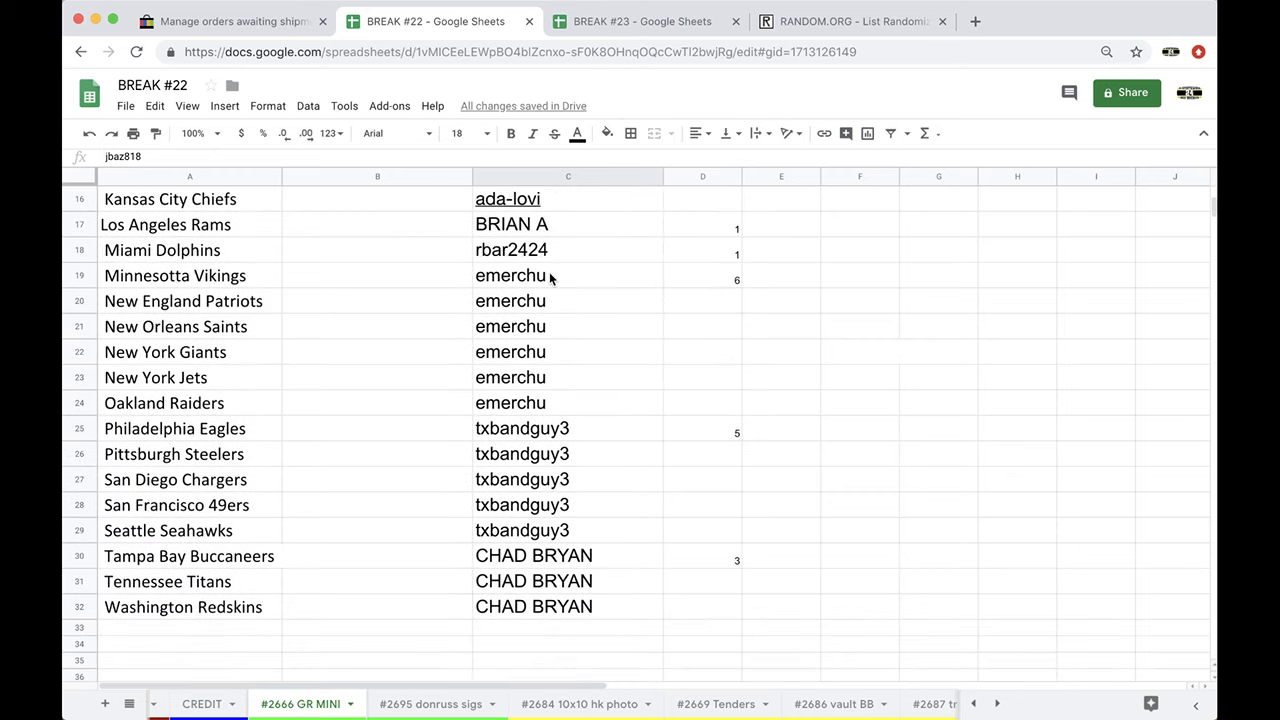
{"action": "scroll", "coordinate": [549, 277], "scroll_direction": "down", "scroll_amount": 1}
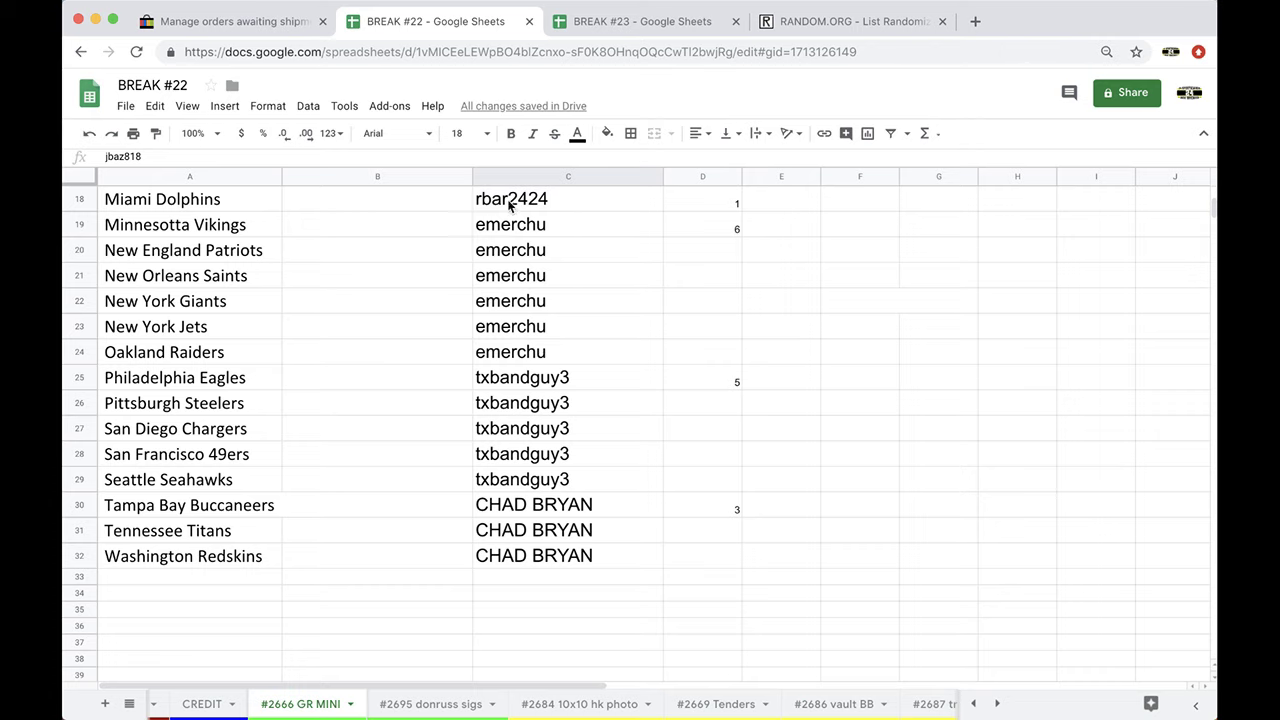
{"action": "left_click", "coordinate": [511, 167]}
{"action": "key", "text": "ctrl+c"}
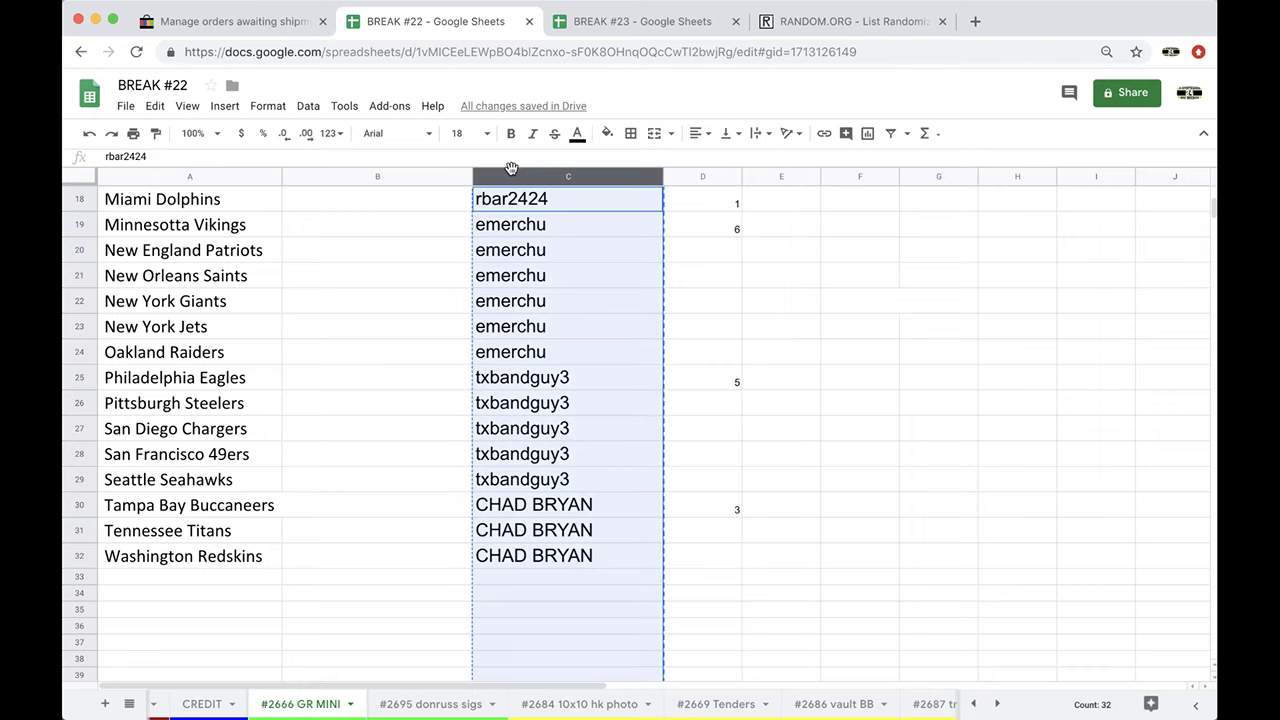
{"action": "scroll", "coordinate": [560, 400], "scroll_direction": "up", "scroll_amount": 6}
Step: Paste the copied names into a freshly reloaded RANDOM.ORG List Randomizer form
{"action": "left_click", "coordinate": [792, 27]}
{"action": "left_click", "coordinate": [732, 53]}
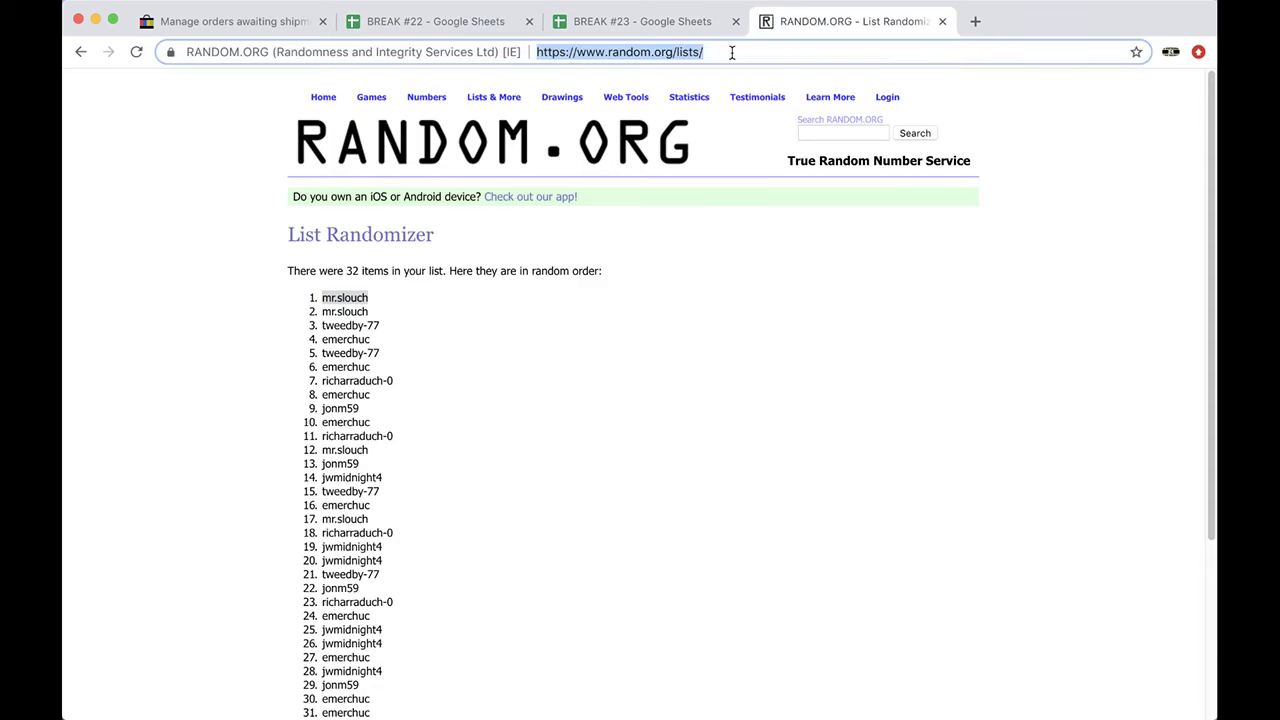
{"action": "key", "text": "Return"}
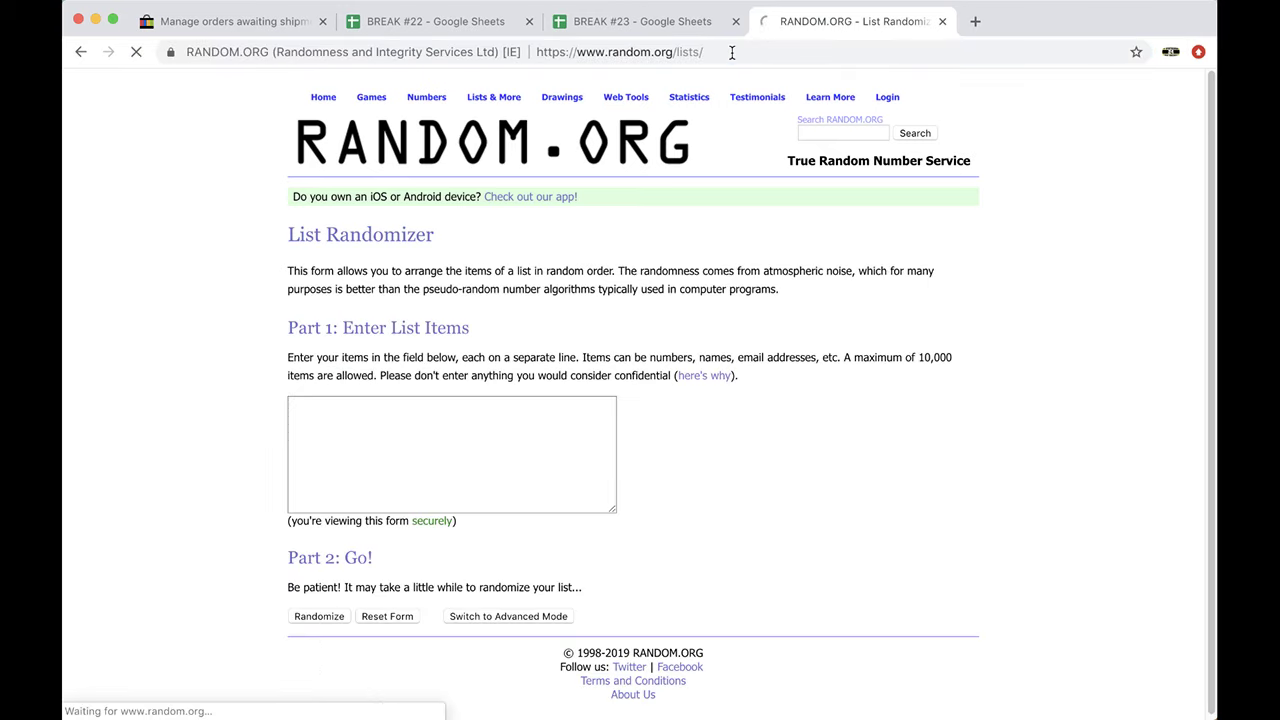
{"action": "left_click", "coordinate": [513, 472]}
{"action": "key", "text": "ctrl+v"}
Step: Randomize the name list five times and select the final shuffled order
{"action": "left_click", "coordinate": [342, 615]}
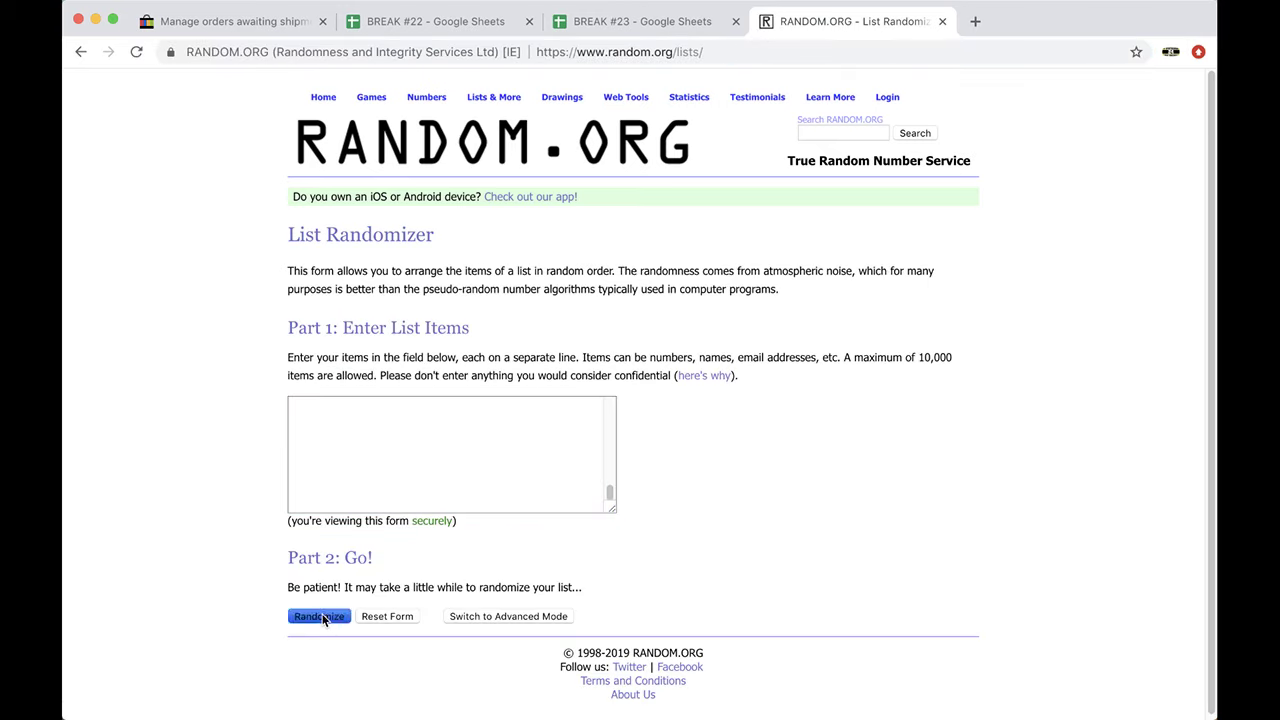
{"action": "scroll", "coordinate": [338, 605], "scroll_direction": "down", "scroll_amount": 3}
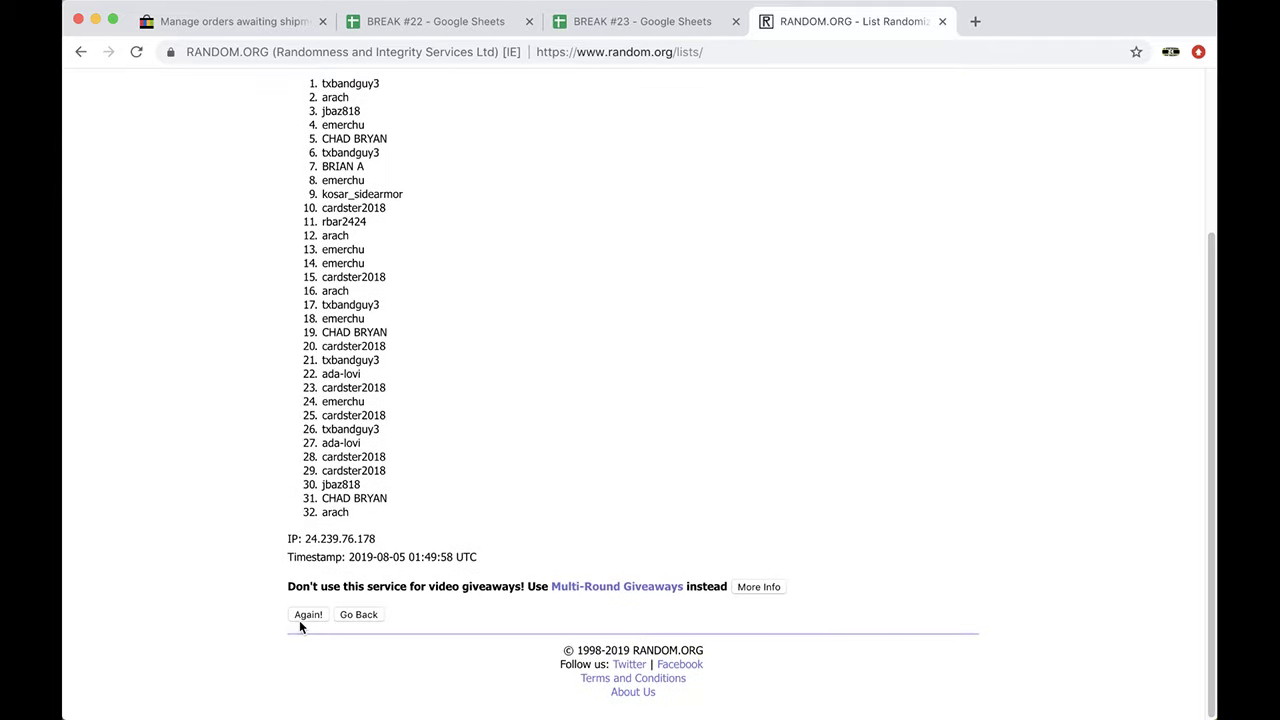
{"action": "left_click", "coordinate": [300, 611]}
{"action": "scroll", "coordinate": [320, 650], "scroll_direction": "down", "scroll_amount": 5}
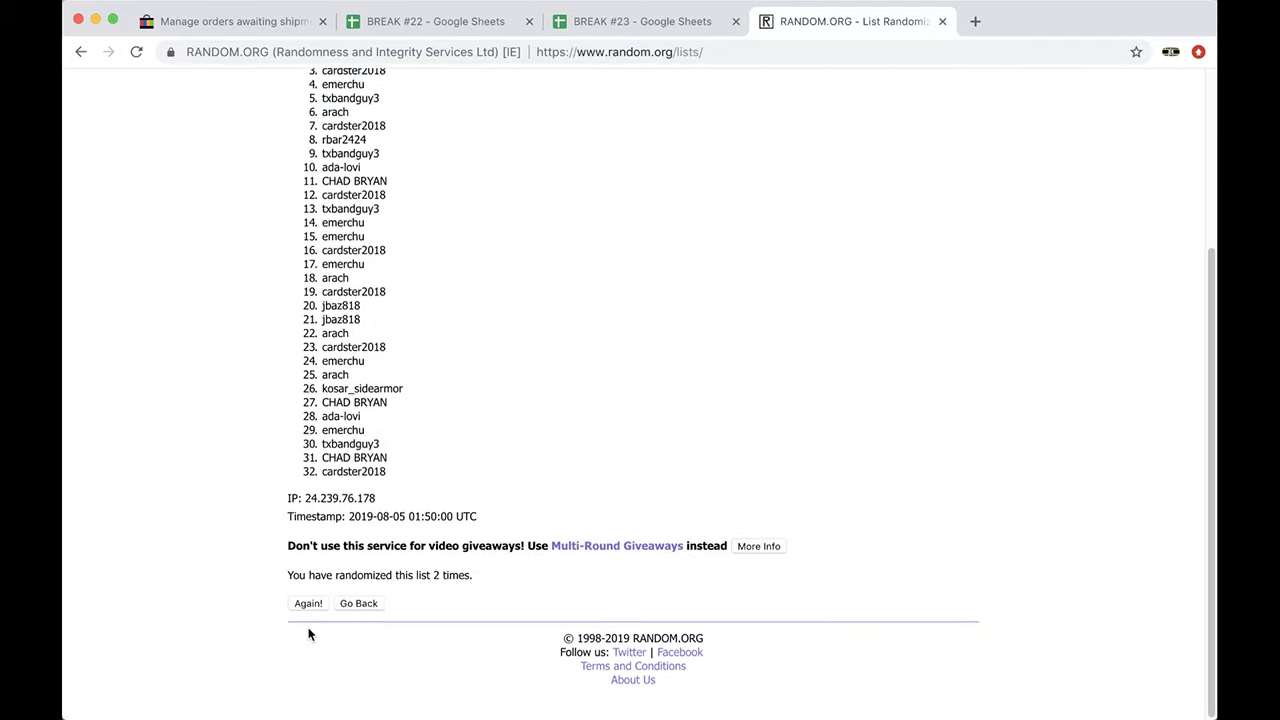
{"action": "left_click", "coordinate": [306, 690]}
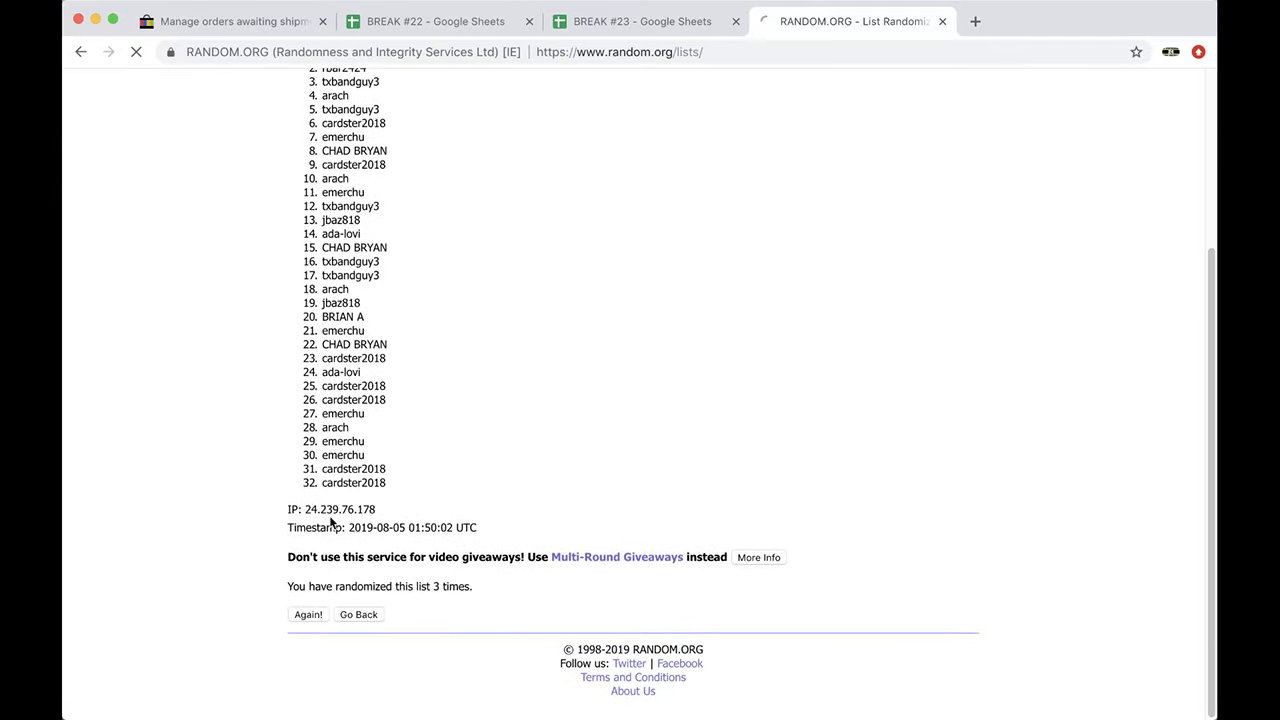
{"action": "left_click", "coordinate": [307, 616]}
{"action": "left_click", "coordinate": [305, 617]}
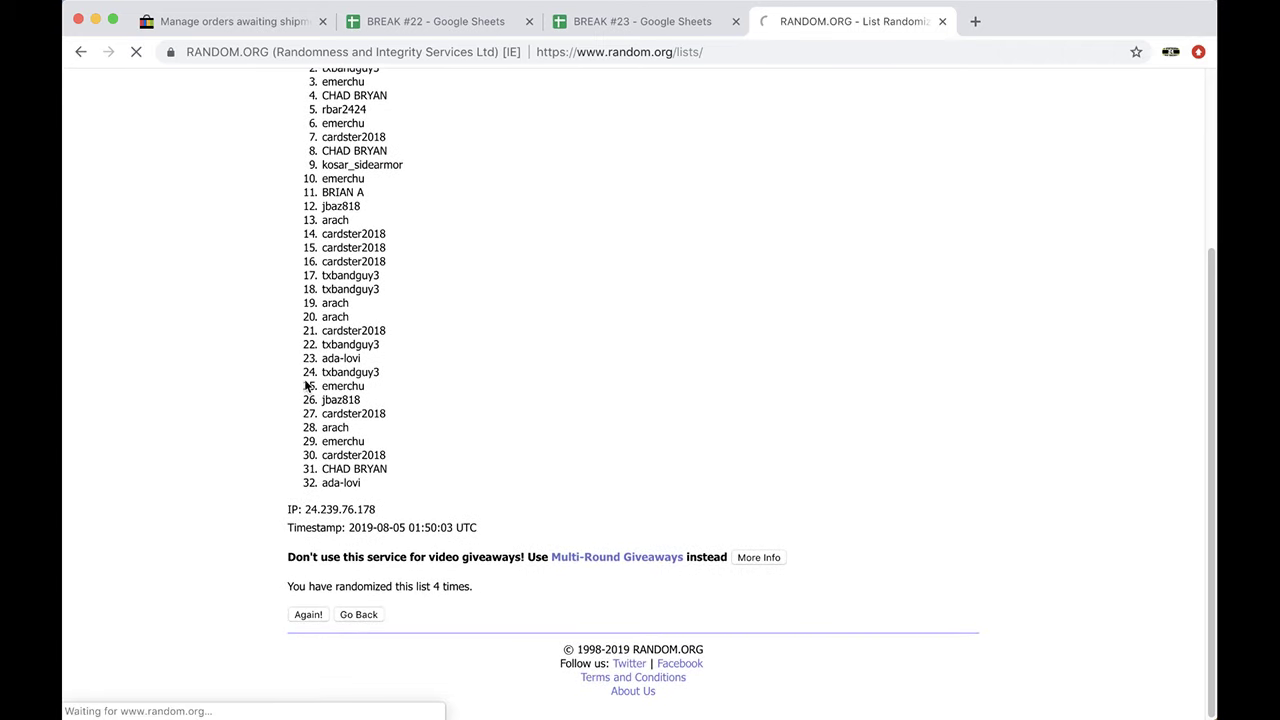
{"action": "left_click_drag", "start_coordinate": [318, 297], "coordinate": [399, 488]}
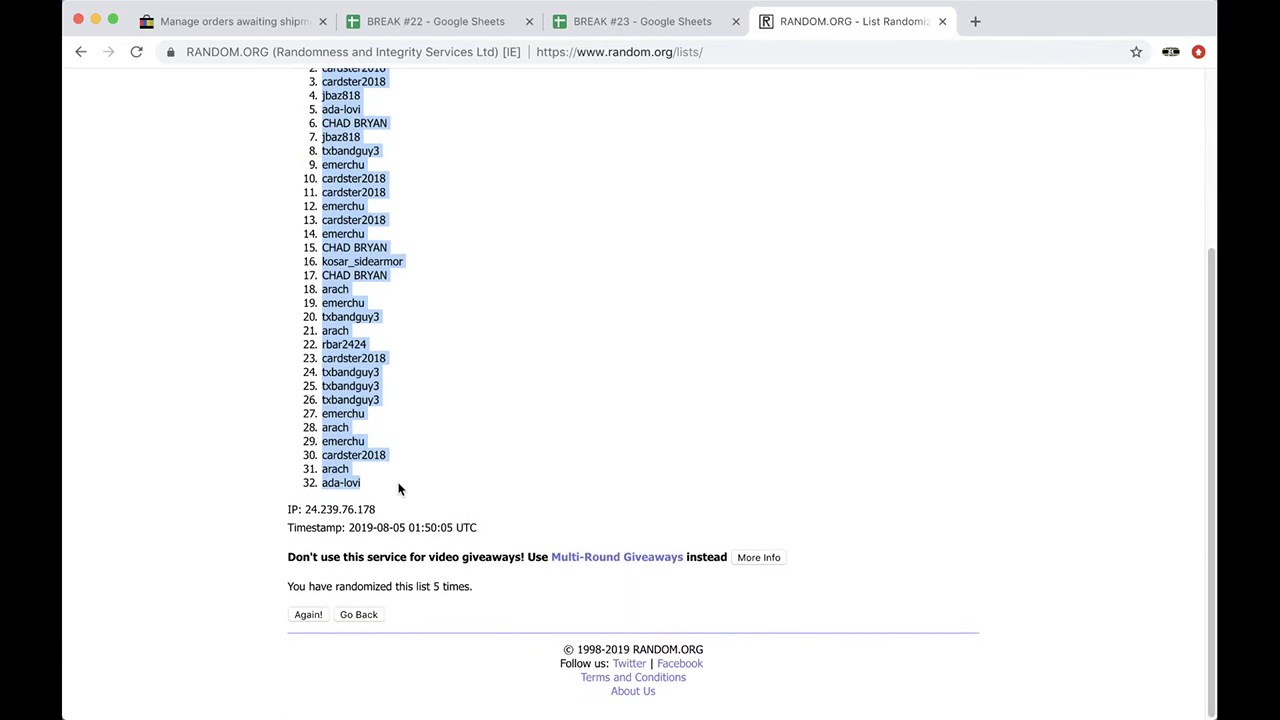
Step: Paste the shuffled names into column B of BREAK #22 starting at B1, at font size 18
{"action": "left_click", "coordinate": [590, 18]}
{"action": "left_click", "coordinate": [383, 24]}
{"action": "left_click", "coordinate": [394, 201]}
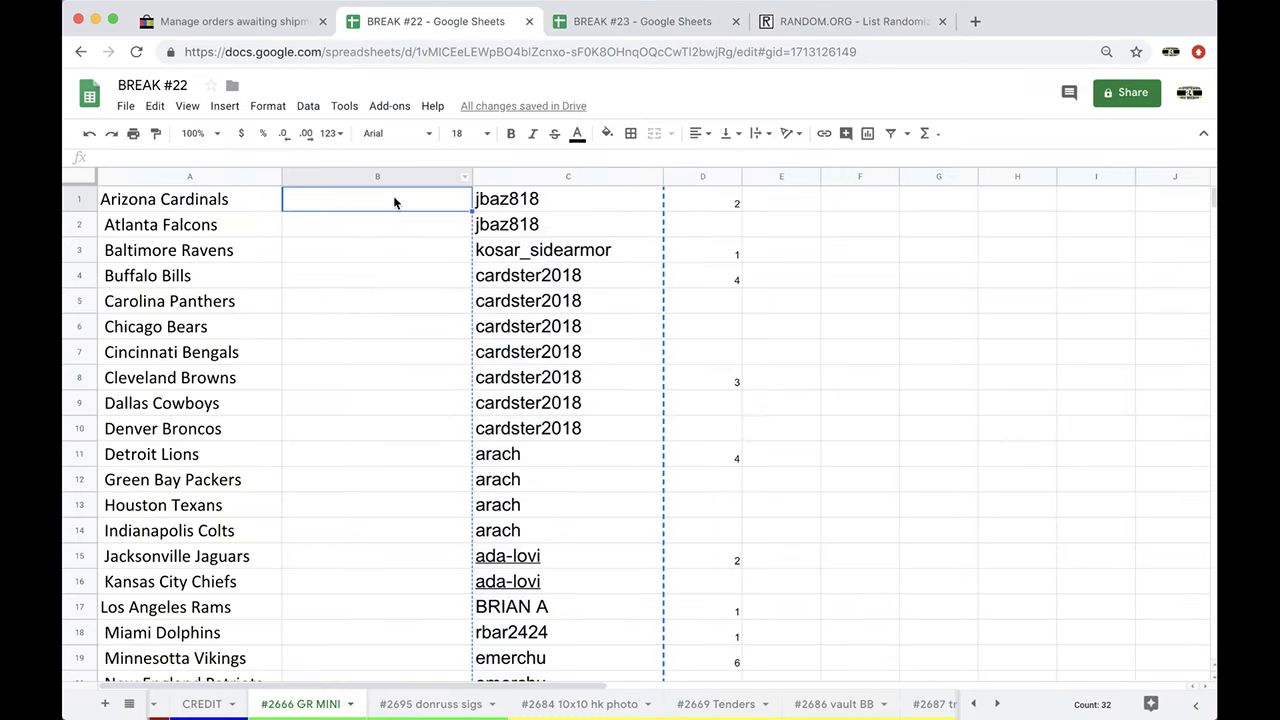
{"action": "key", "text": "super+v"}
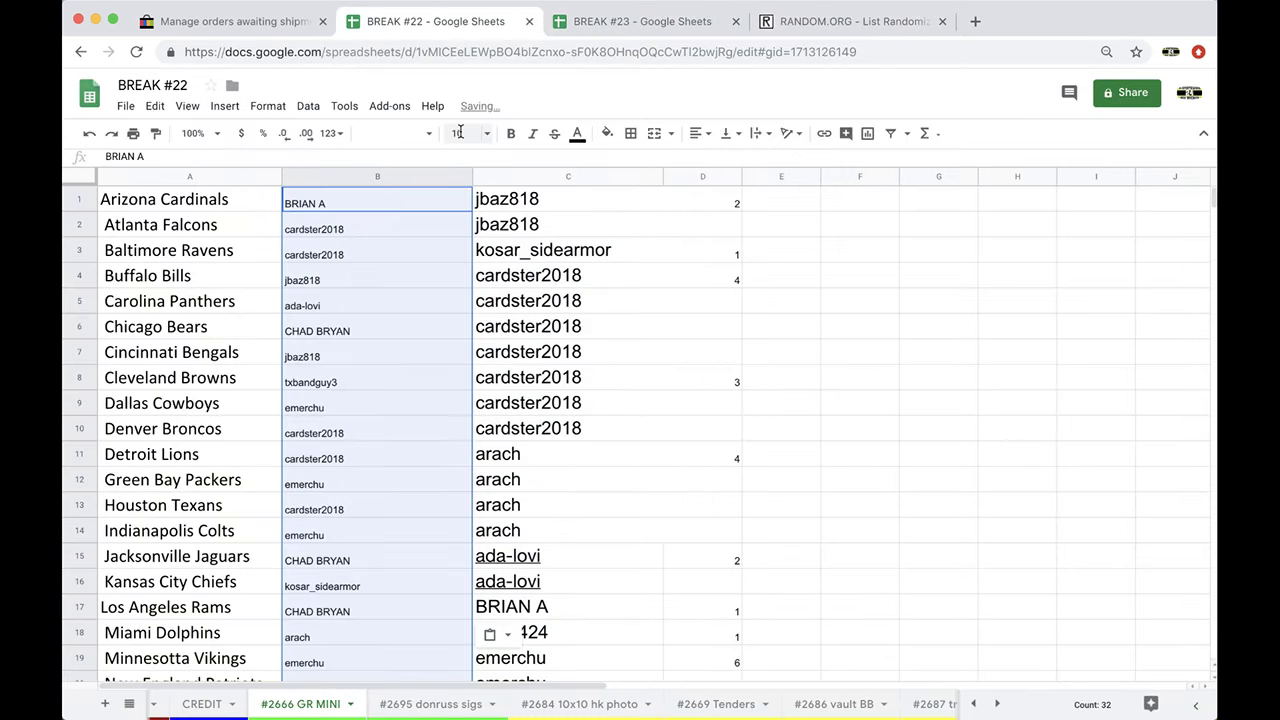
{"action": "left_click", "coordinate": [462, 133]}
{"action": "left_click", "coordinate": [462, 362]}
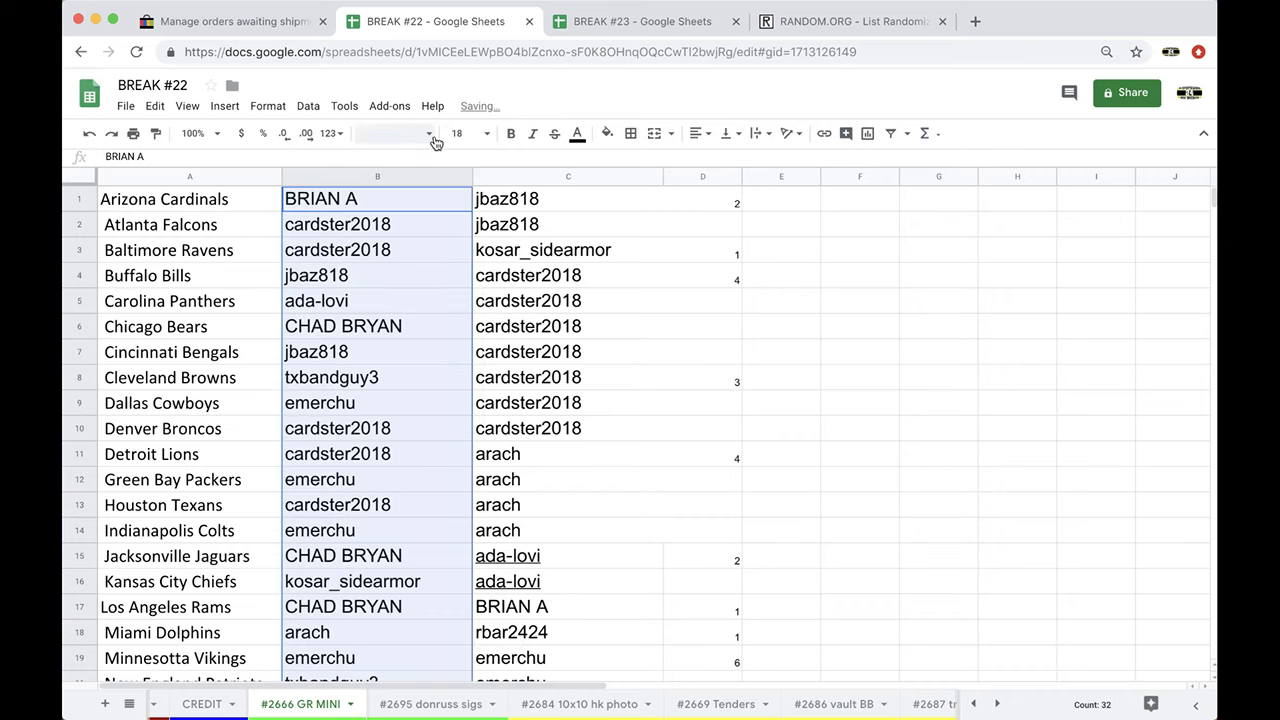
{"action": "left_click", "coordinate": [314, 108]}
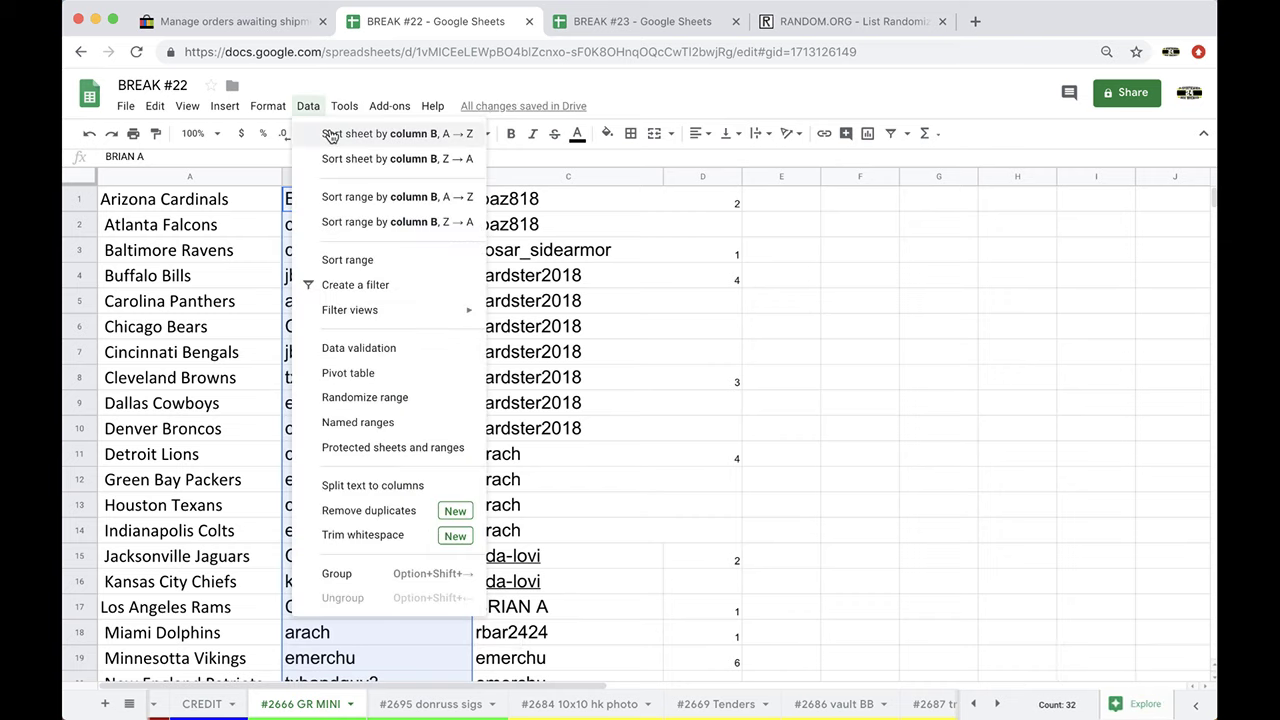
Step: Sort the sheet A→Z by column B so the buyer names run alphabetically
{"action": "left_click", "coordinate": [330, 135]}
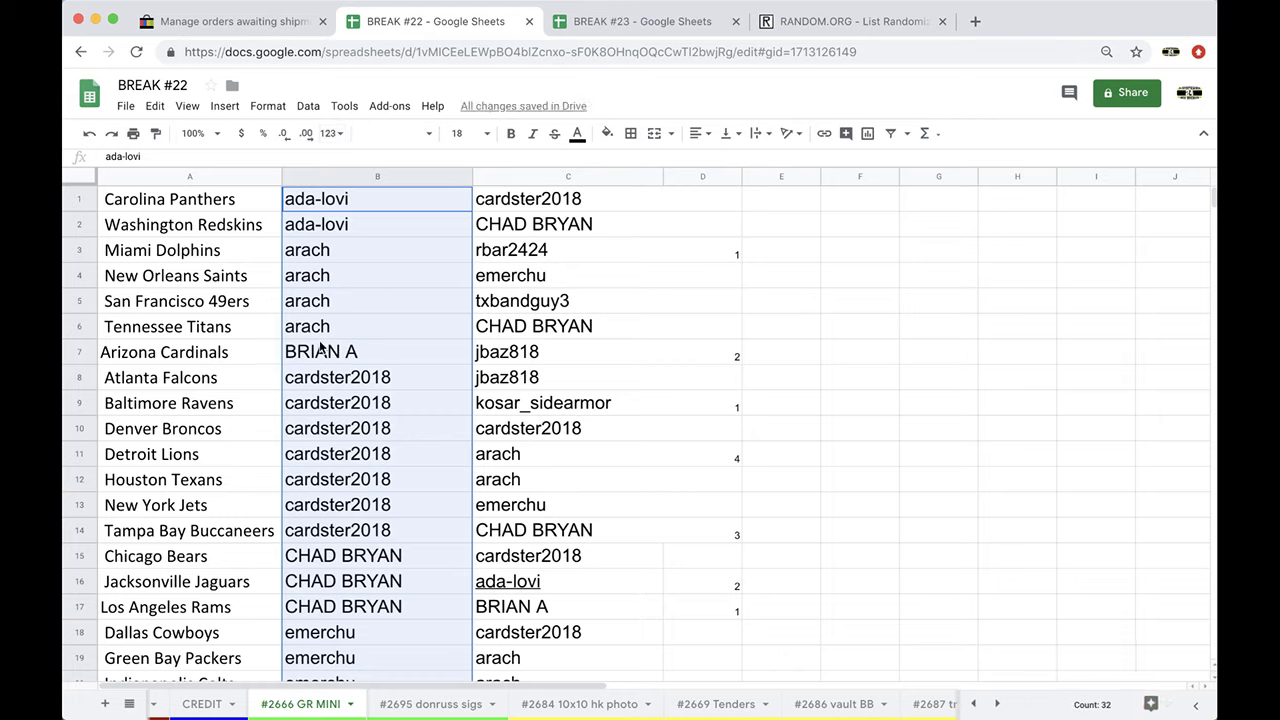
{"action": "left_click", "coordinate": [349, 256]}
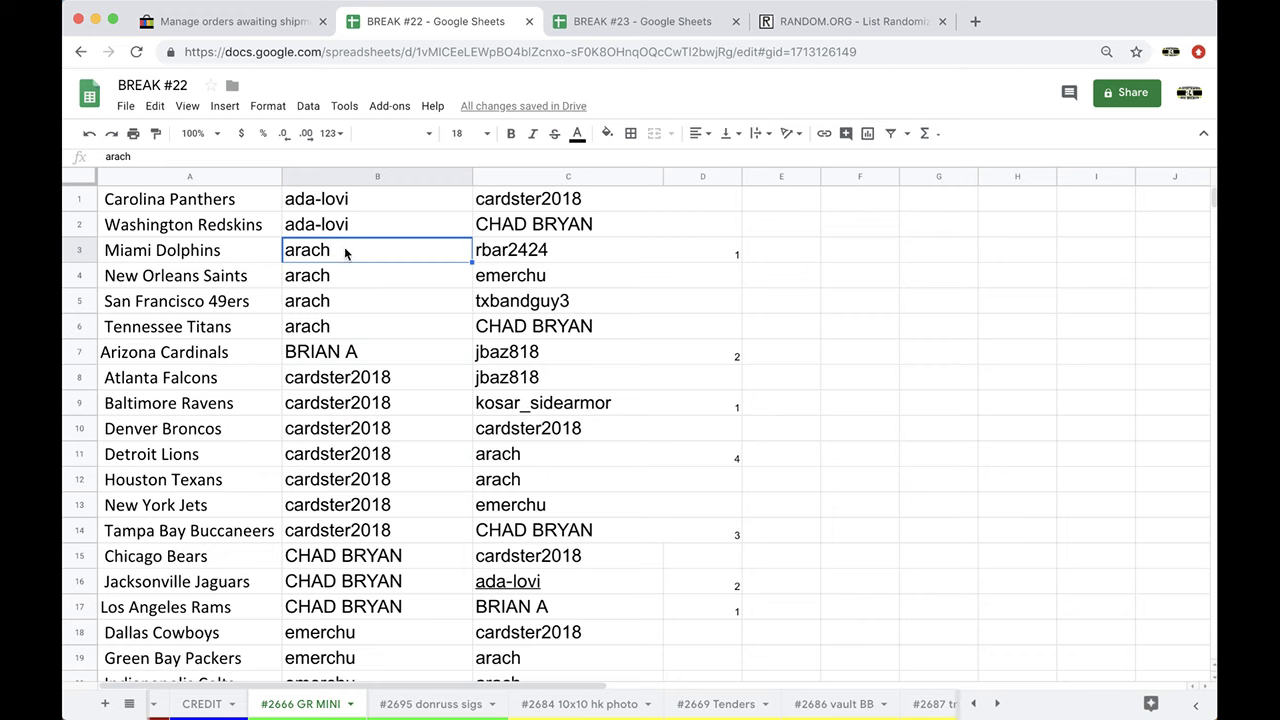
{"action": "scroll", "coordinate": [345, 253], "scroll_direction": "down", "scroll_amount": 5}
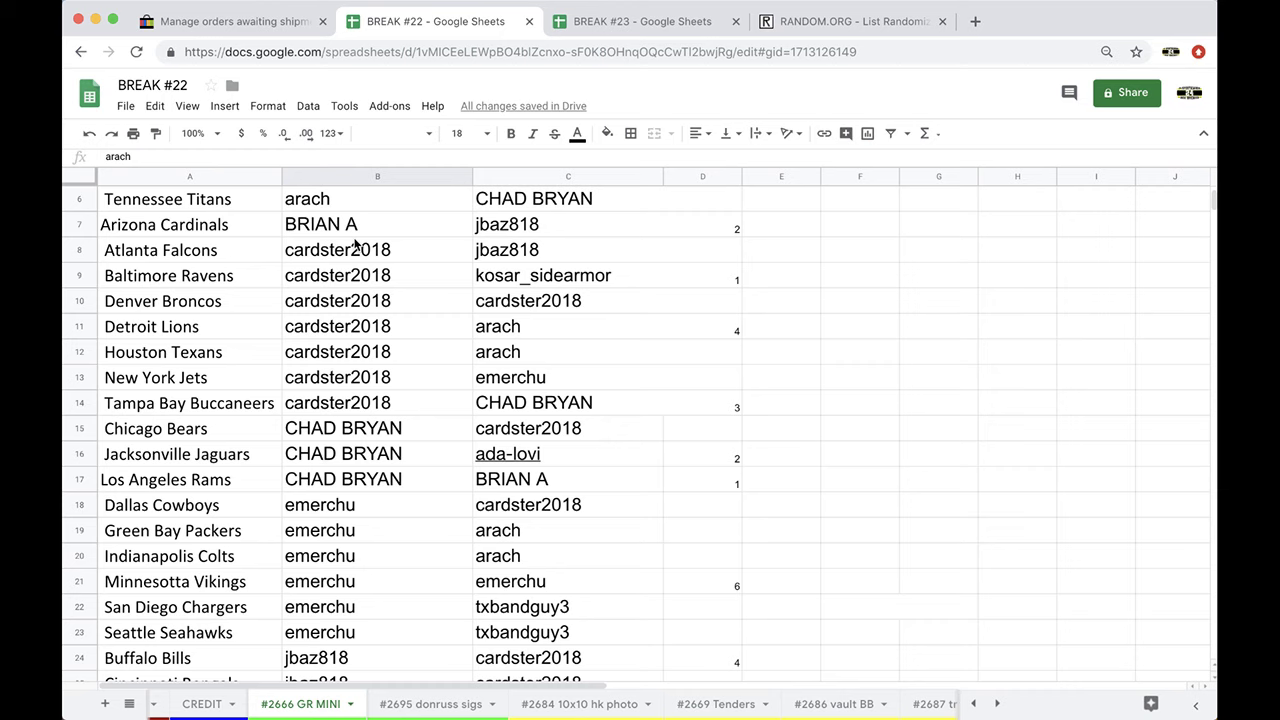
{"action": "scroll", "coordinate": [355, 245], "scroll_direction": "down", "scroll_amount": 3}
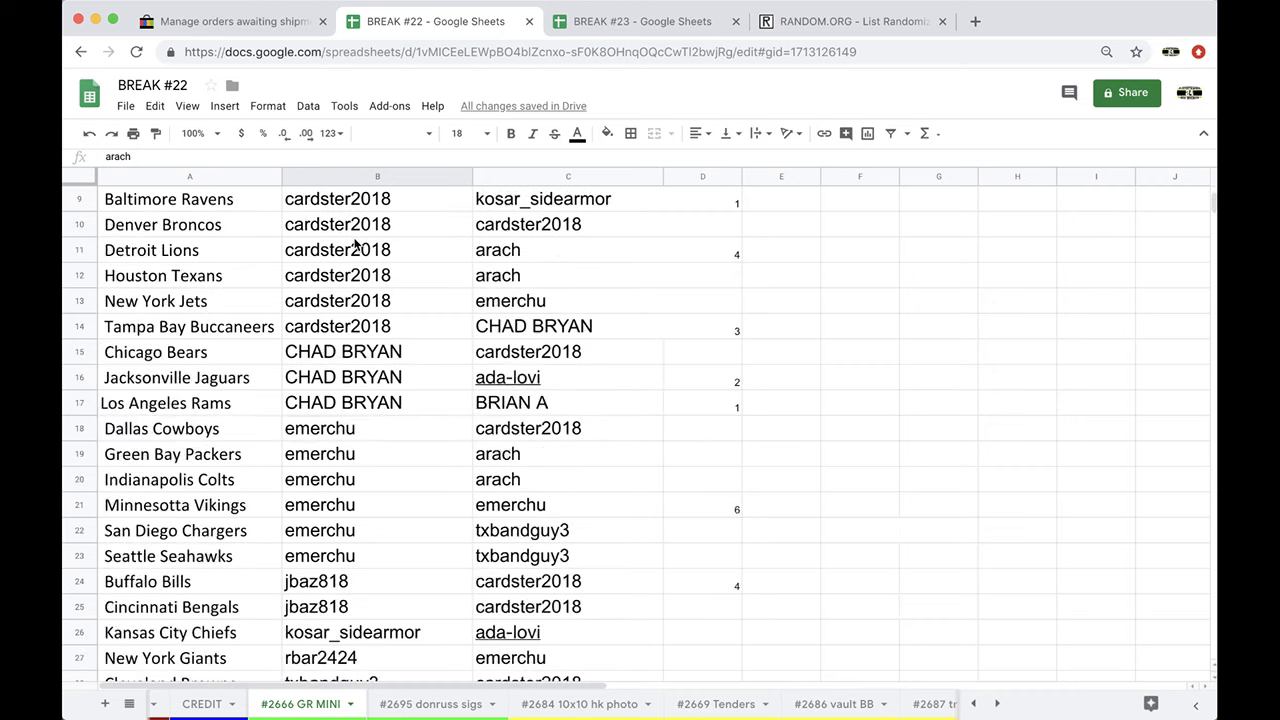
{"action": "scroll", "coordinate": [346, 330], "scroll_direction": "down", "scroll_amount": 2}
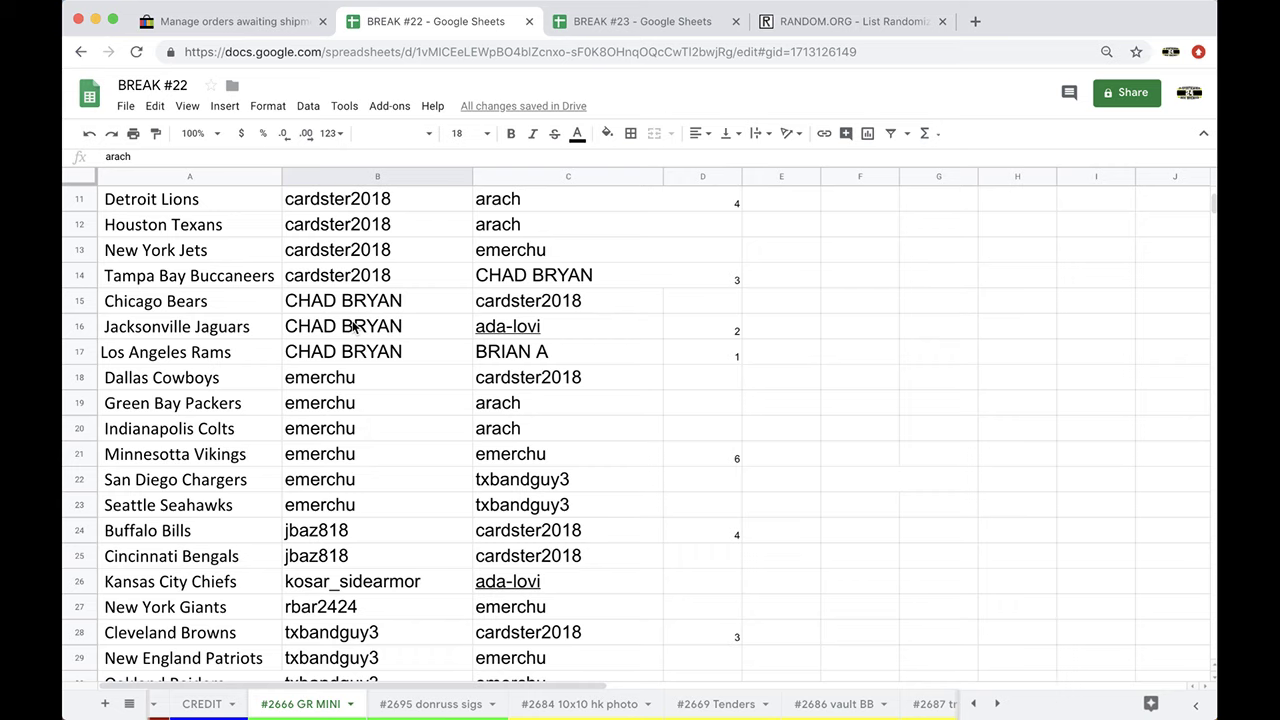
{"action": "scroll", "coordinate": [355, 325], "scroll_direction": "down", "scroll_amount": 3}
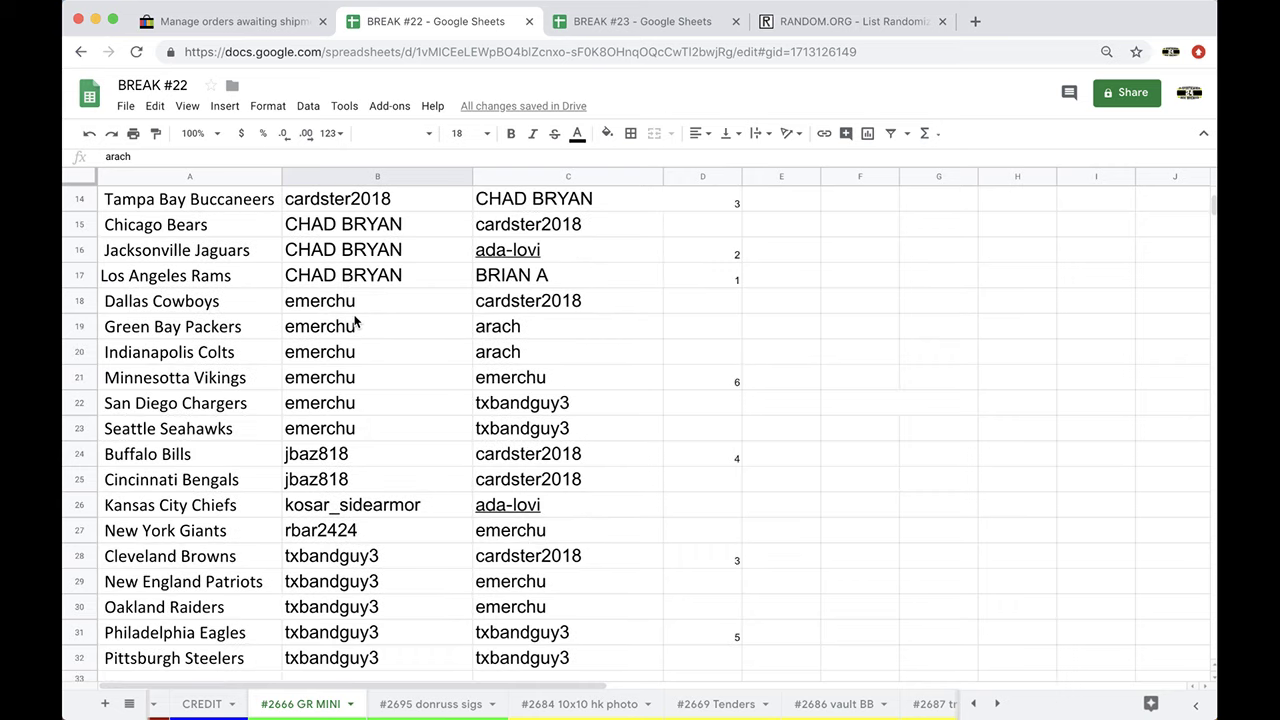
{"action": "scroll", "coordinate": [355, 322], "scroll_direction": "down", "scroll_amount": 3}
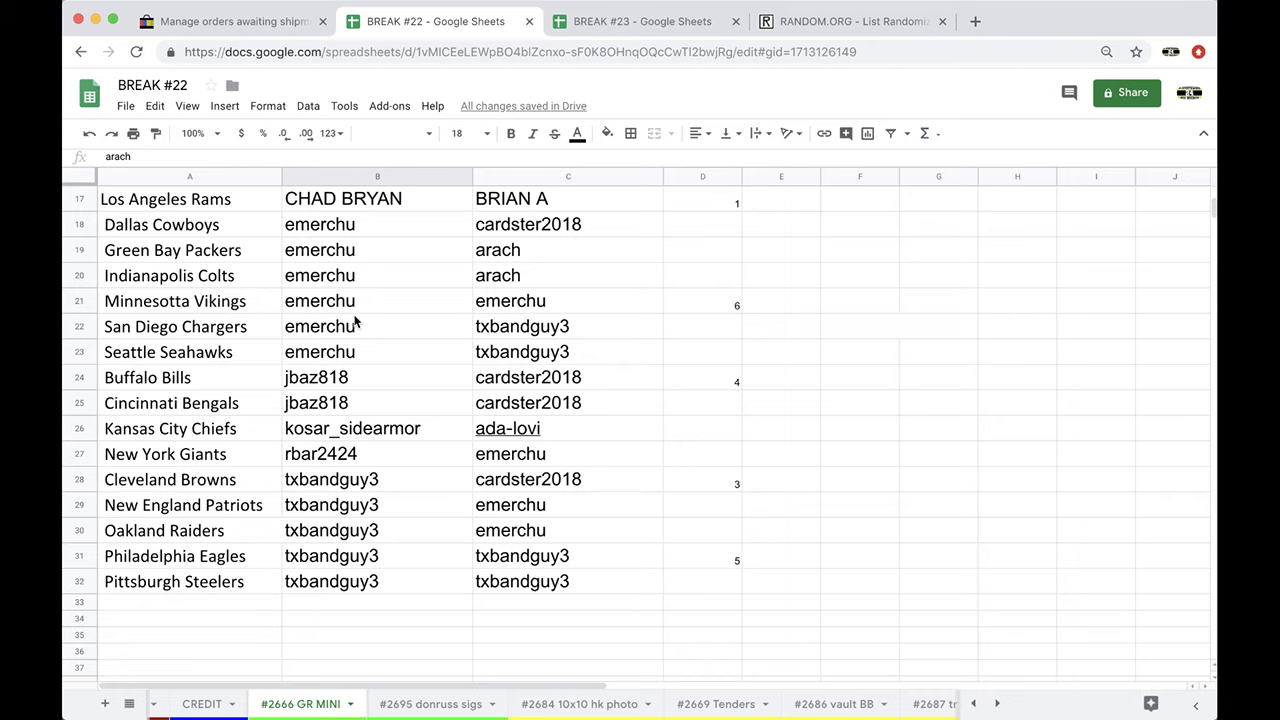
{"action": "left_click", "coordinate": [355, 489]}
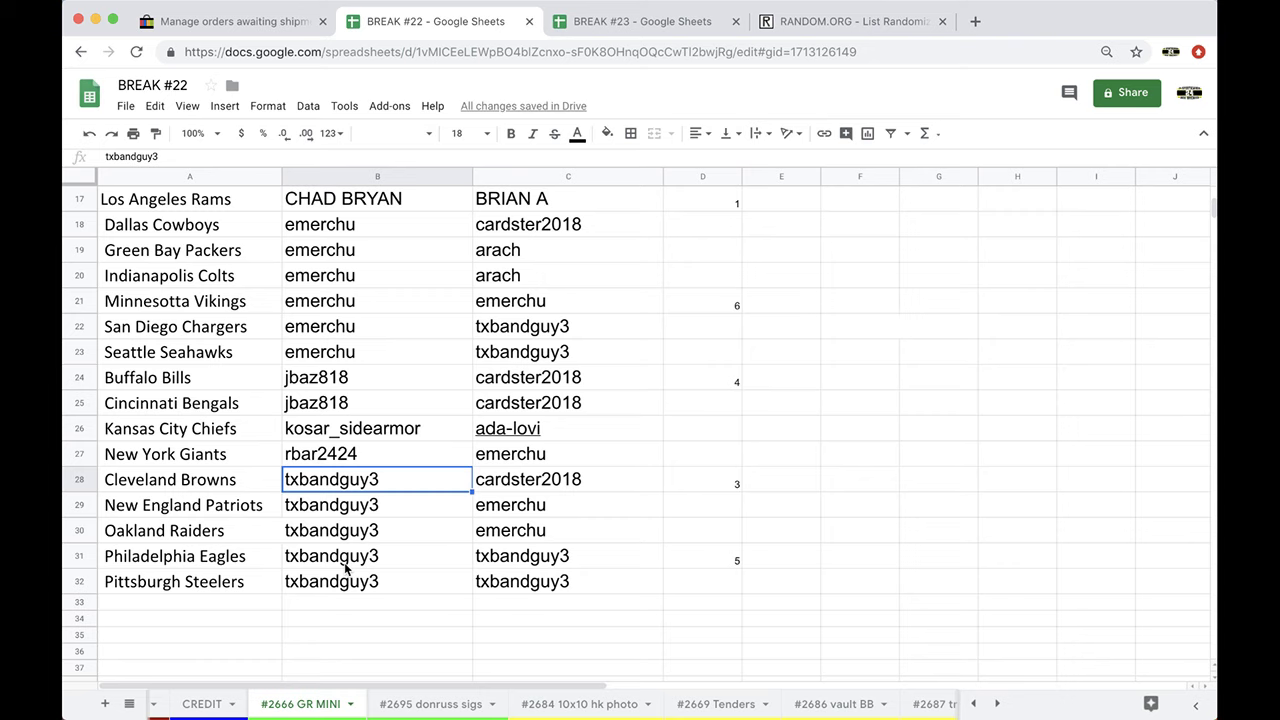
{"action": "scroll", "coordinate": [345, 568], "scroll_direction": "up", "scroll_amount": 5}
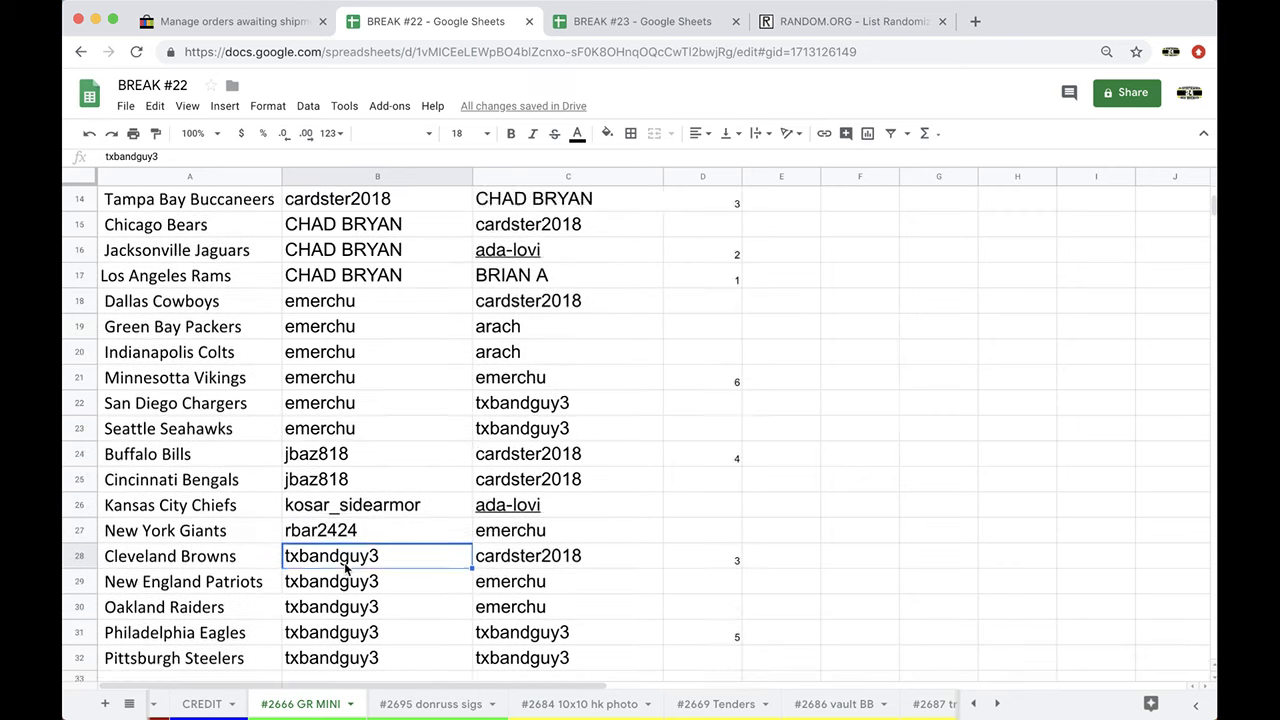
{"action": "scroll", "coordinate": [345, 568], "scroll_direction": "up", "scroll_amount": 3}
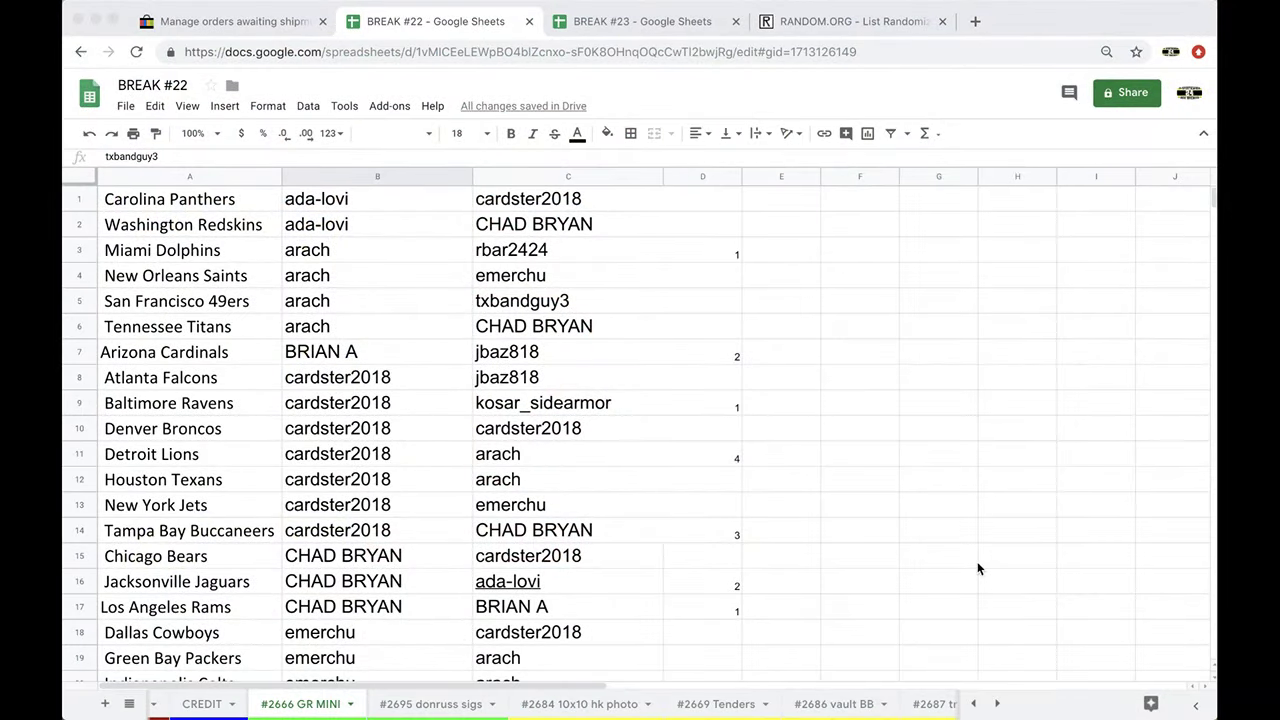
{"action": "scroll", "coordinate": [413, 463], "scroll_direction": "down", "scroll_amount": 6}
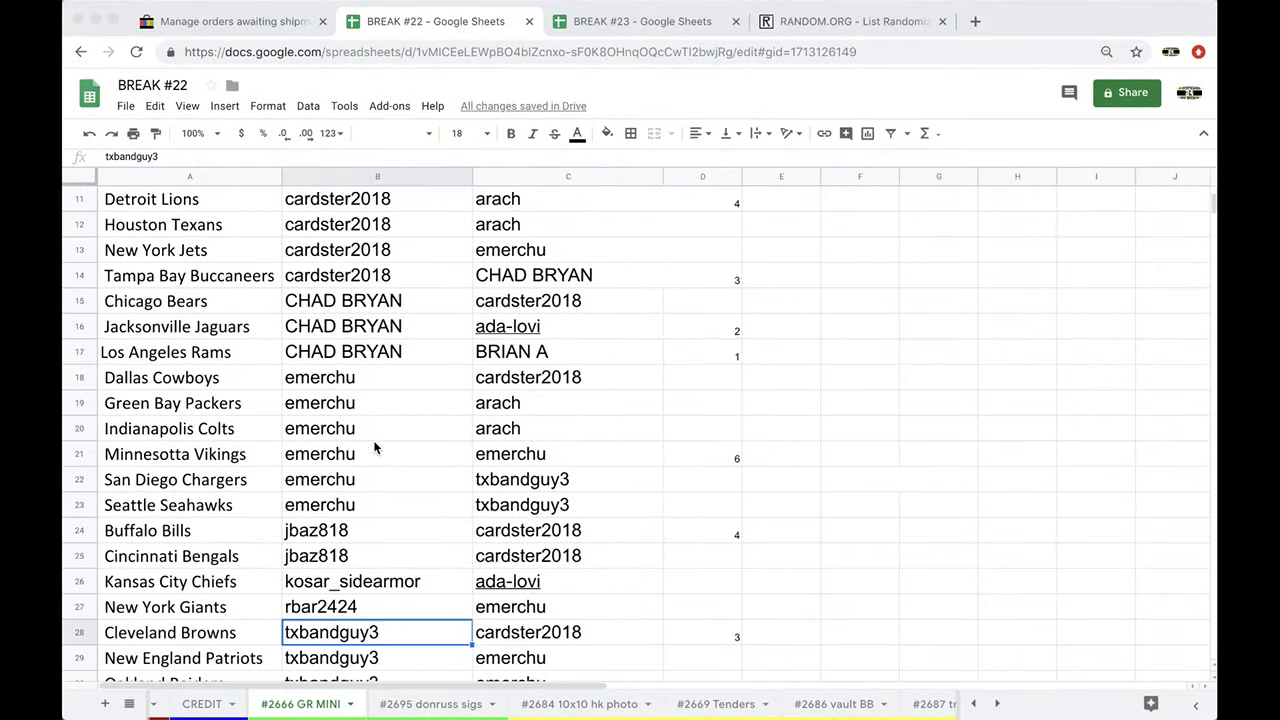
{"action": "scroll", "coordinate": [375, 448], "scroll_direction": "down", "scroll_amount": 3}
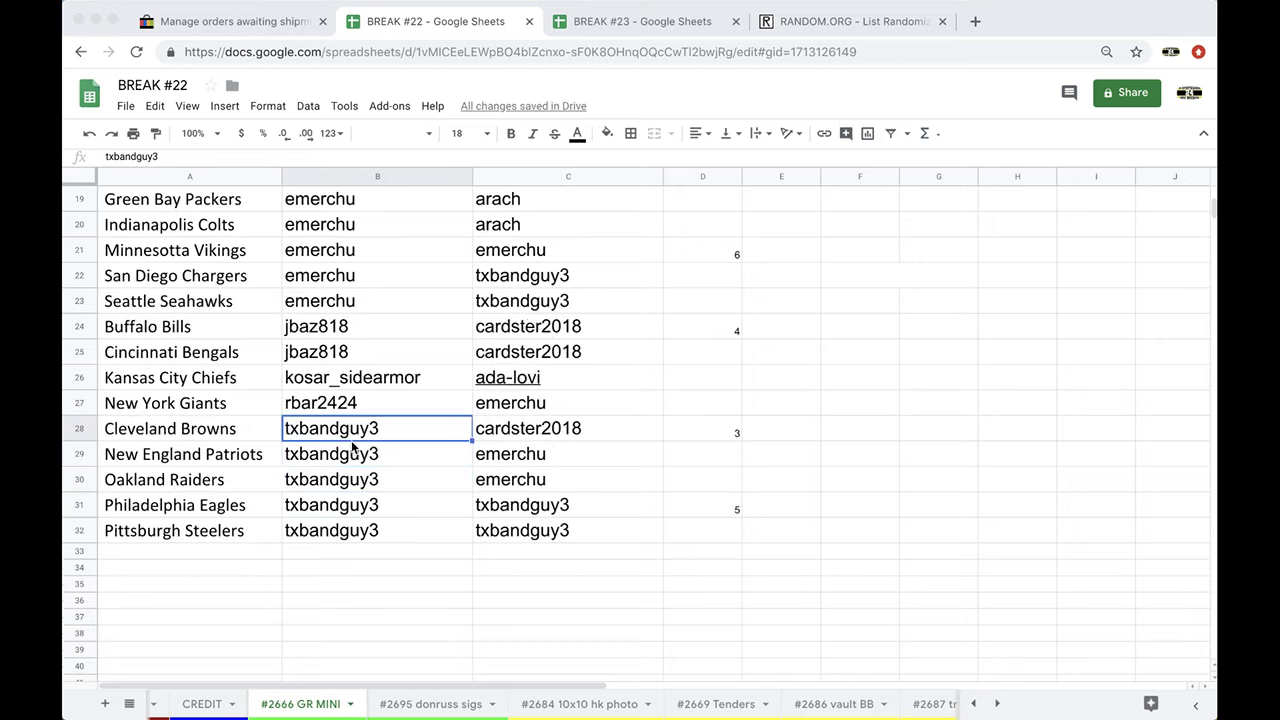
{"action": "left_click", "coordinate": [607, 134]}
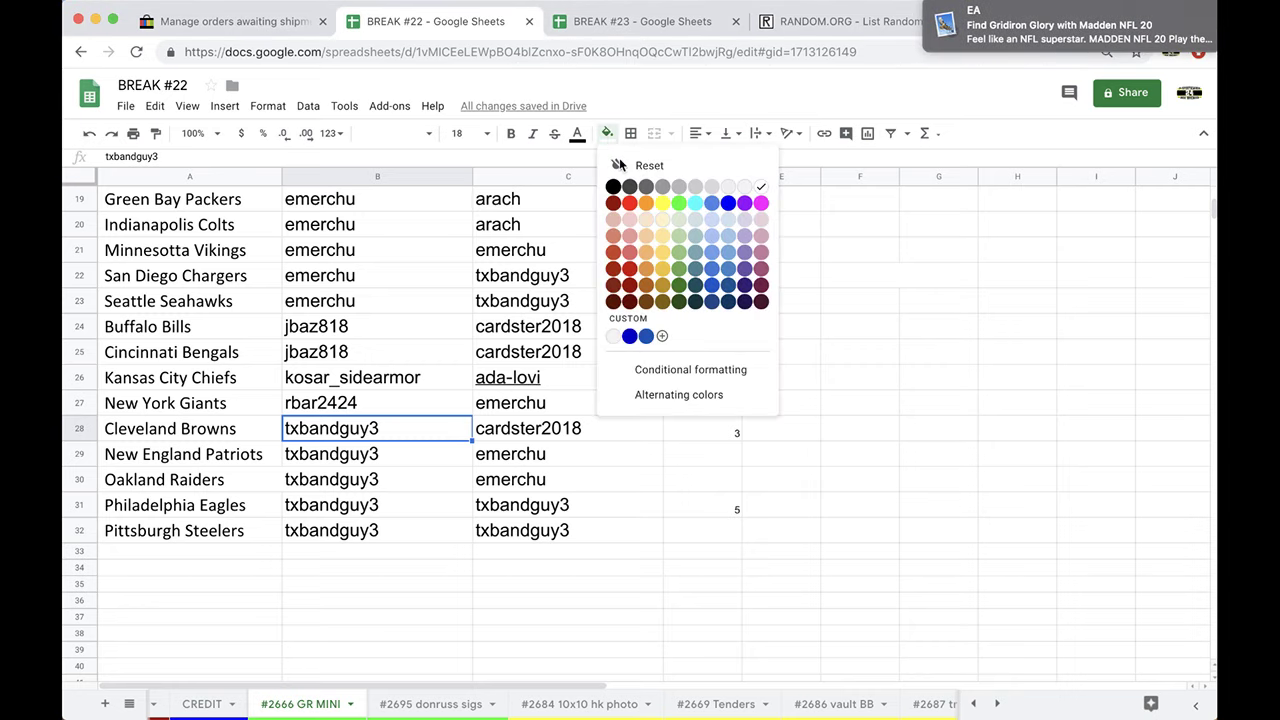
{"action": "left_click", "coordinate": [663, 204]}
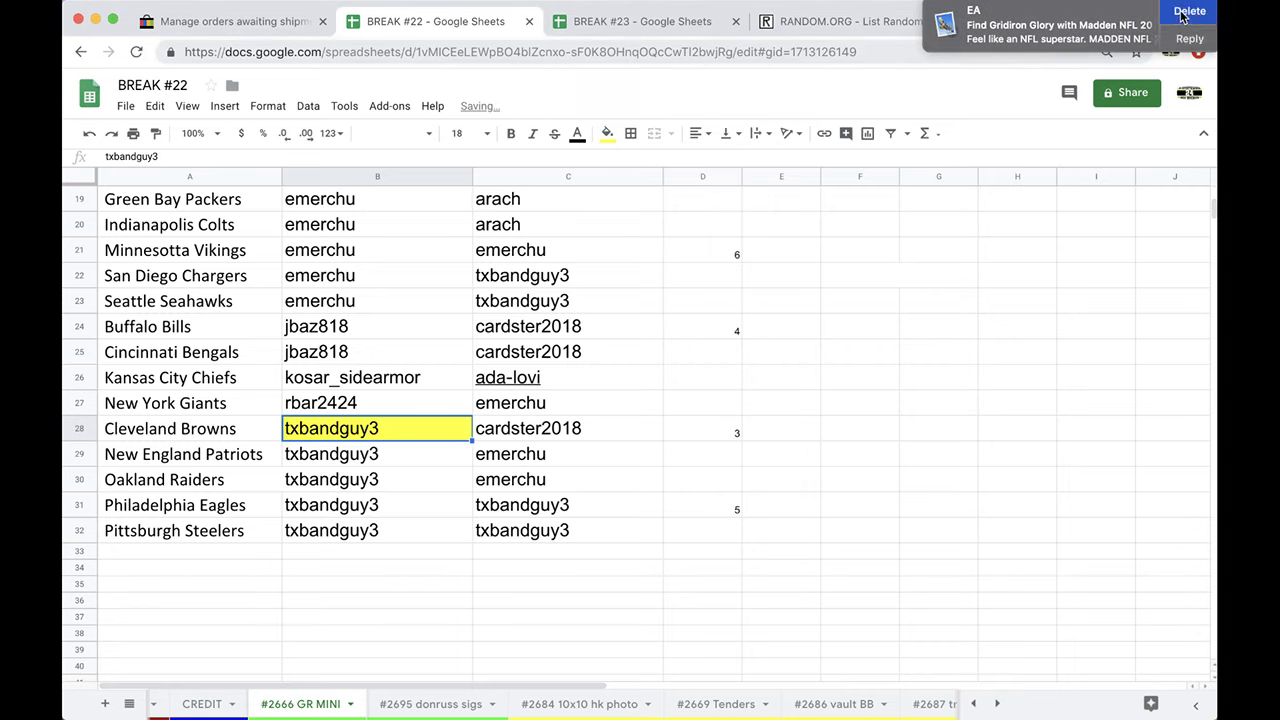
{"action": "left_click", "coordinate": [1183, 12]}
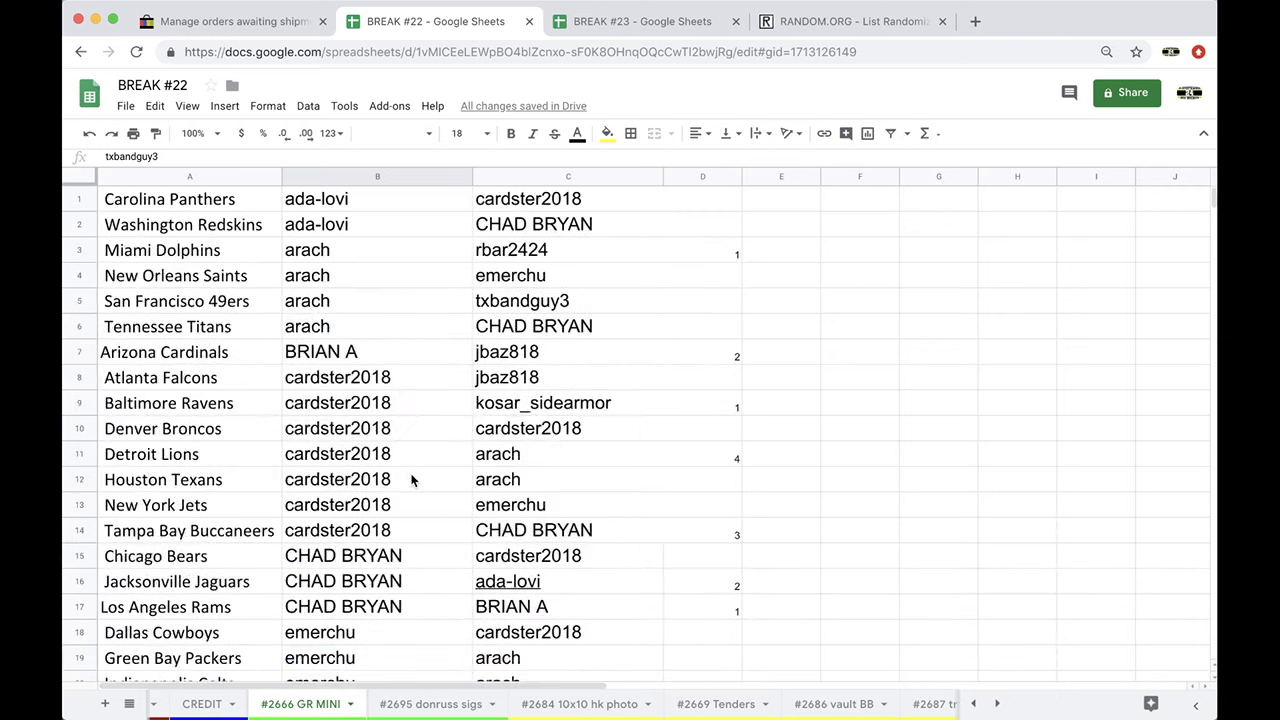
Step: Copy column C's 32 owner names again and bring up the RANDOM.ORG list randomizer
{"action": "scroll", "coordinate": [412, 480], "scroll_direction": "down", "scroll_amount": 6}
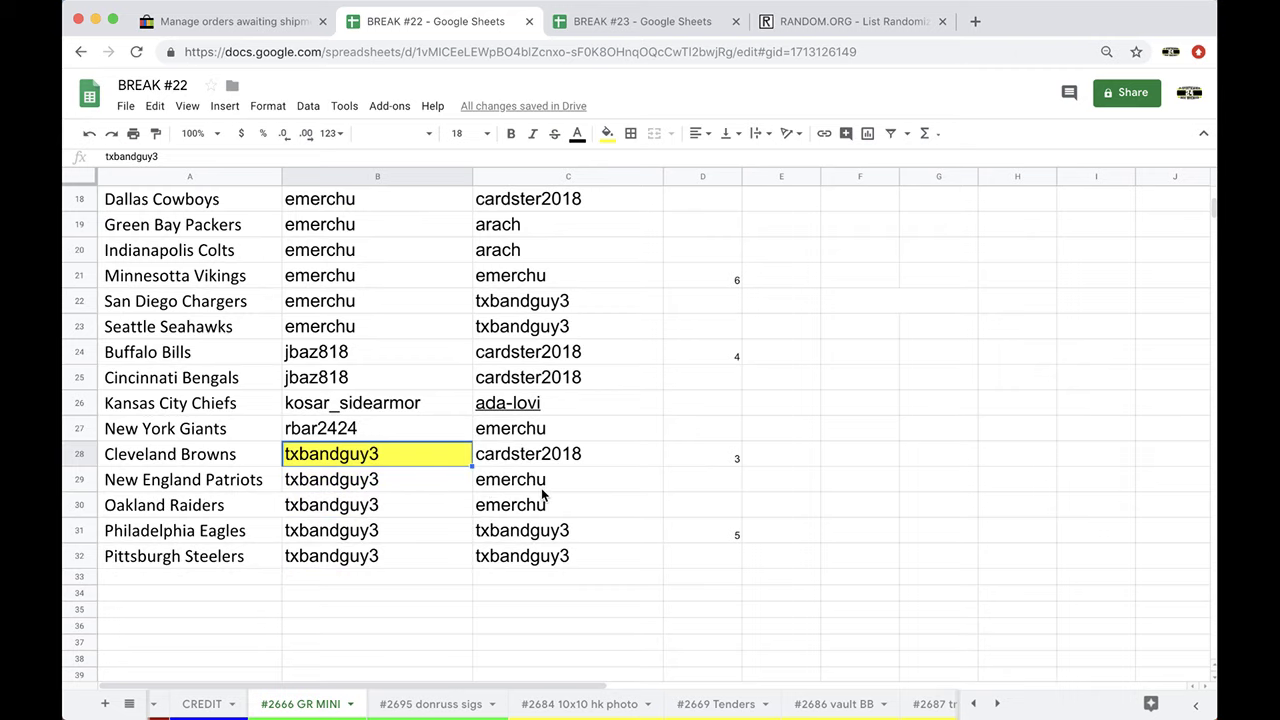
{"action": "scroll", "coordinate": [522, 535], "scroll_direction": "up", "scroll_amount": 6}
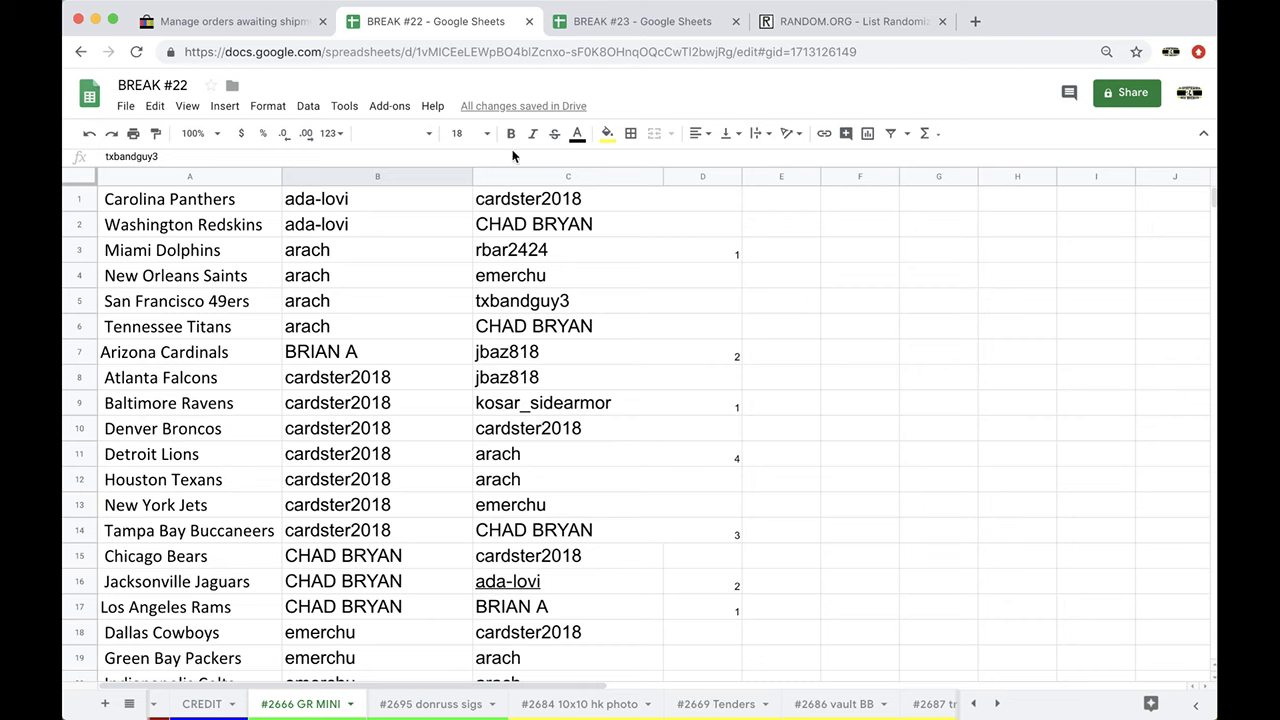
{"action": "left_click", "coordinate": [524, 177]}
{"action": "scroll", "coordinate": [497, 397], "scroll_direction": "down", "scroll_amount": 3}
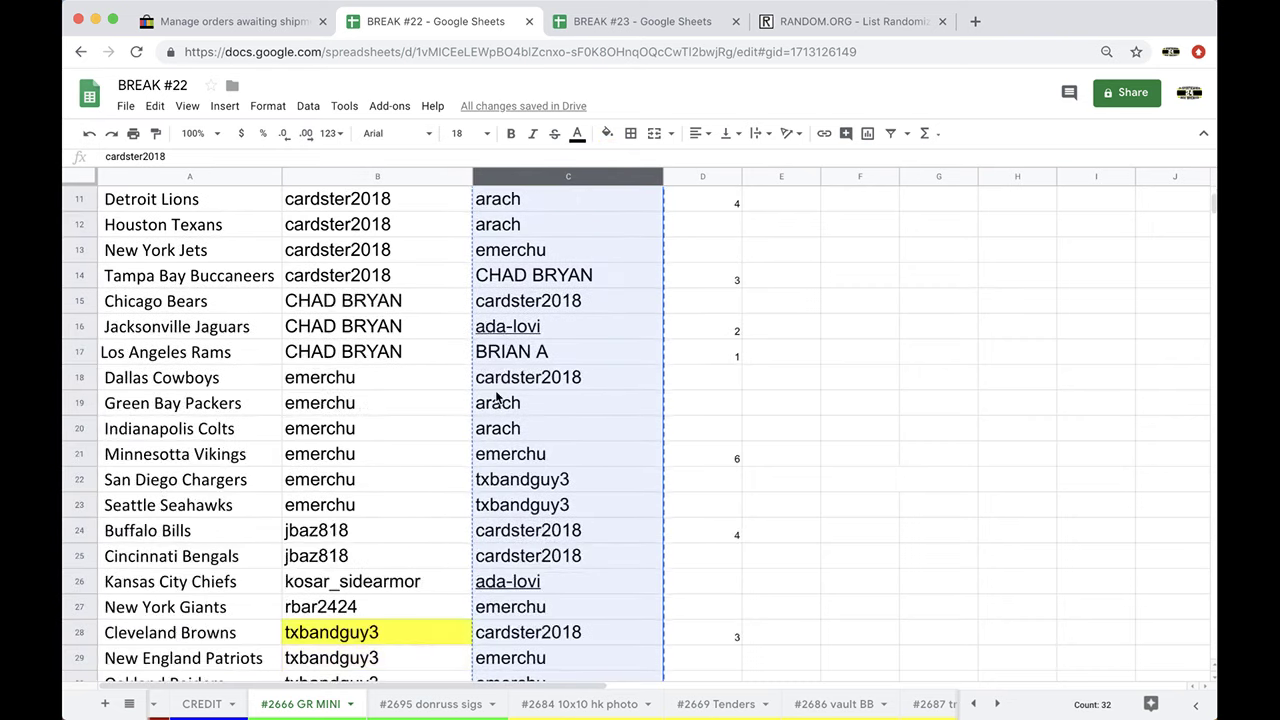
{"action": "scroll", "coordinate": [497, 397], "scroll_direction": "up", "scroll_amount": 3}
{"action": "left_click", "coordinate": [802, 22]}
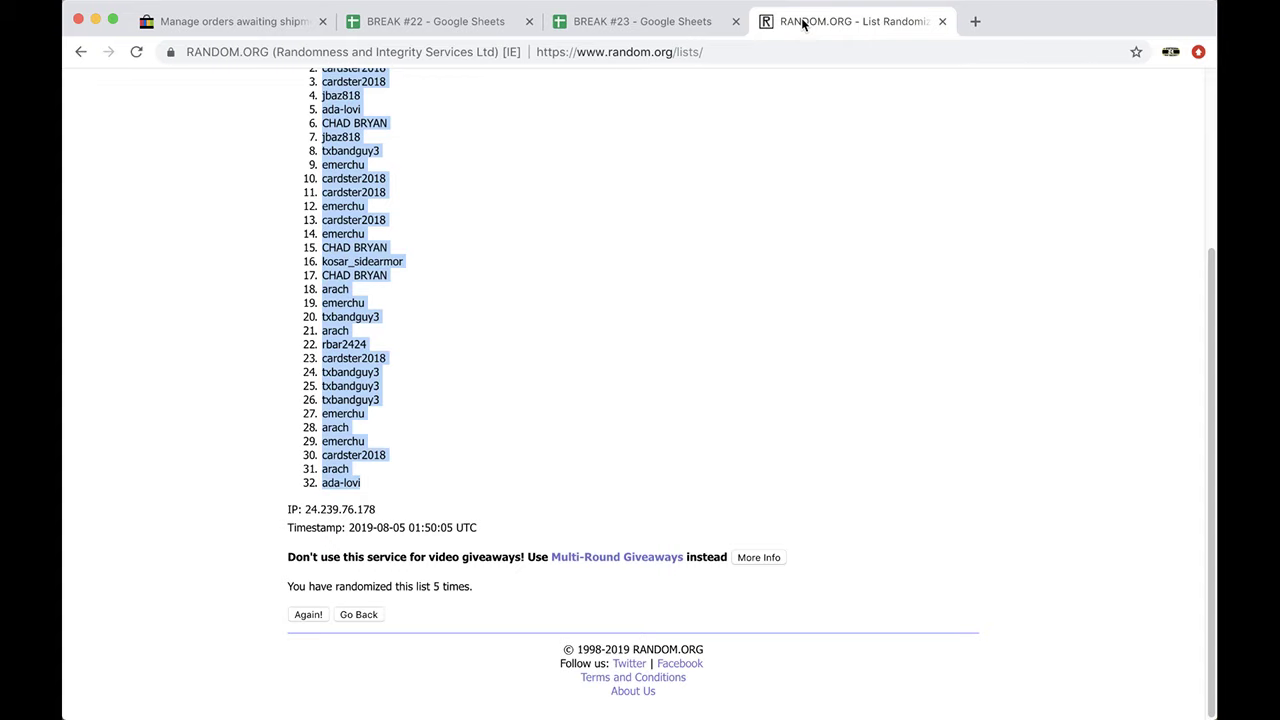
Step: Reload the List Randomizer and paste the 32 copied names into it
{"action": "left_click", "coordinate": [769, 54]}
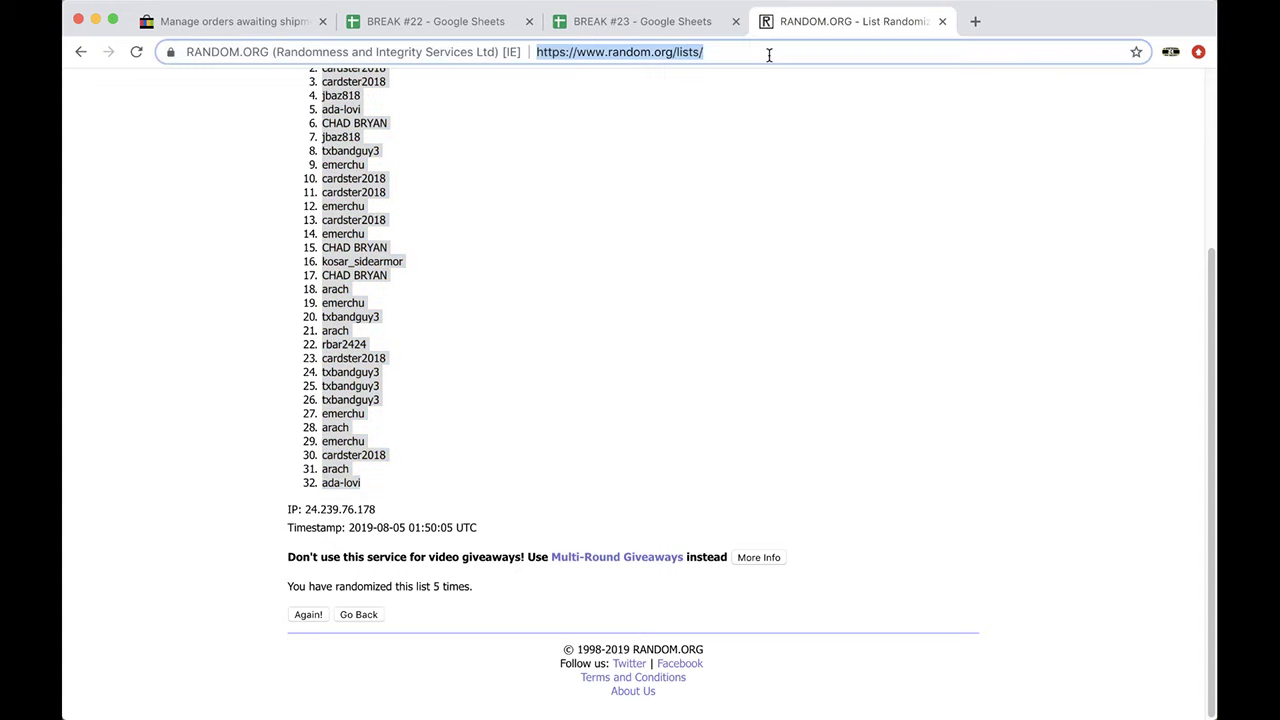
{"action": "key", "text": "Return"}
{"action": "left_click", "coordinate": [342, 453]}
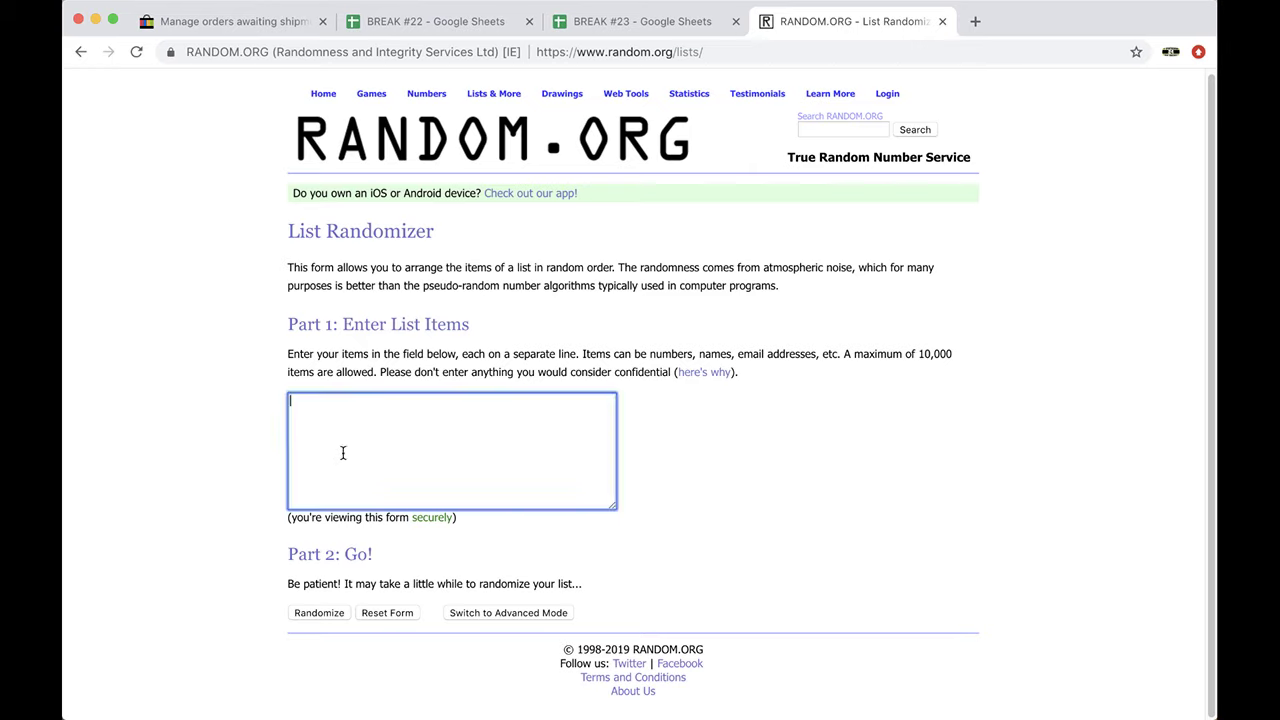
{"action": "key", "text": "super+v"}
{"action": "left_click", "coordinate": [319, 612]}
{"action": "scroll", "coordinate": [266, 512], "scroll_direction": "down", "scroll_amount": 5}
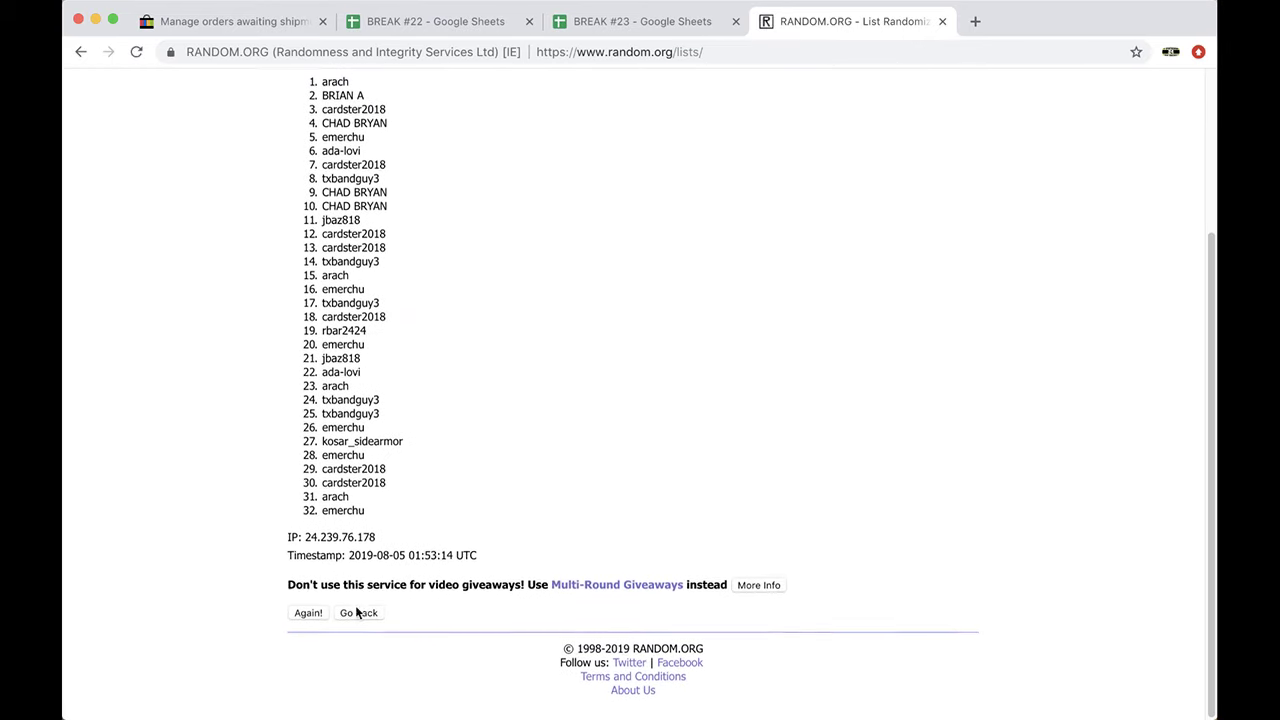
{"action": "left_click", "coordinate": [308, 613]}
{"action": "left_click", "coordinate": [308, 613]}
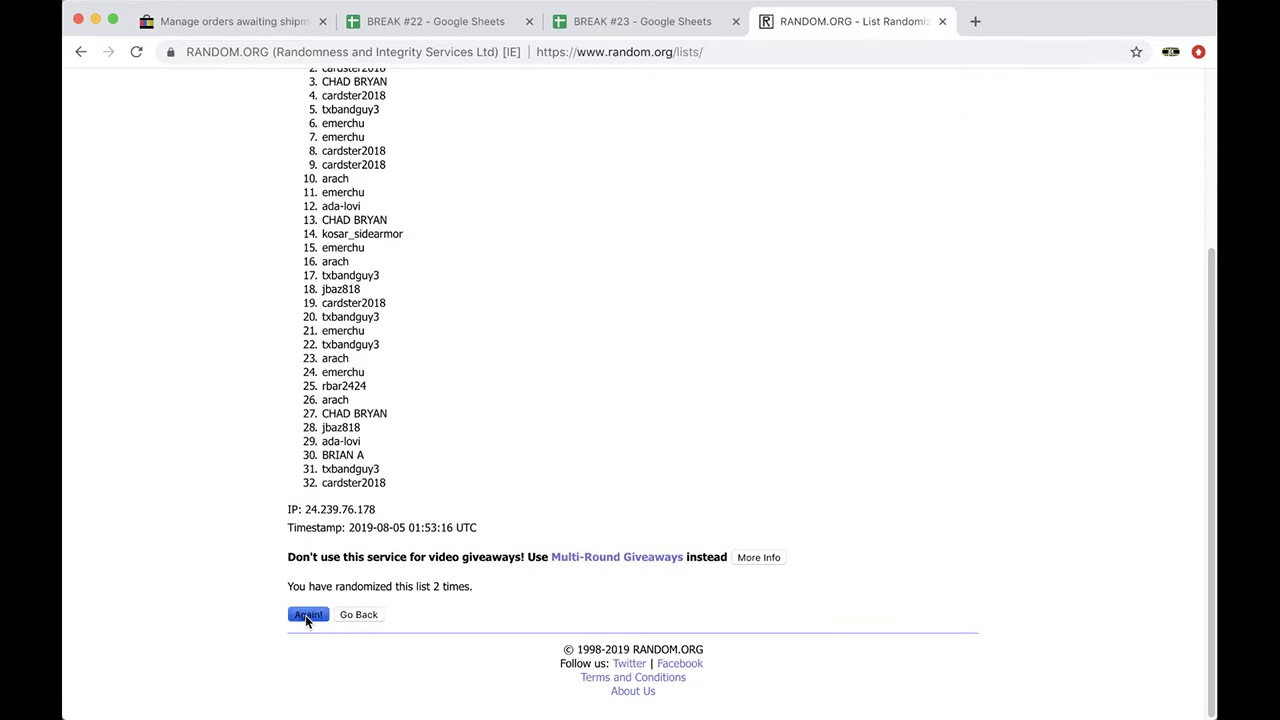
{"action": "left_click", "coordinate": [308, 614]}
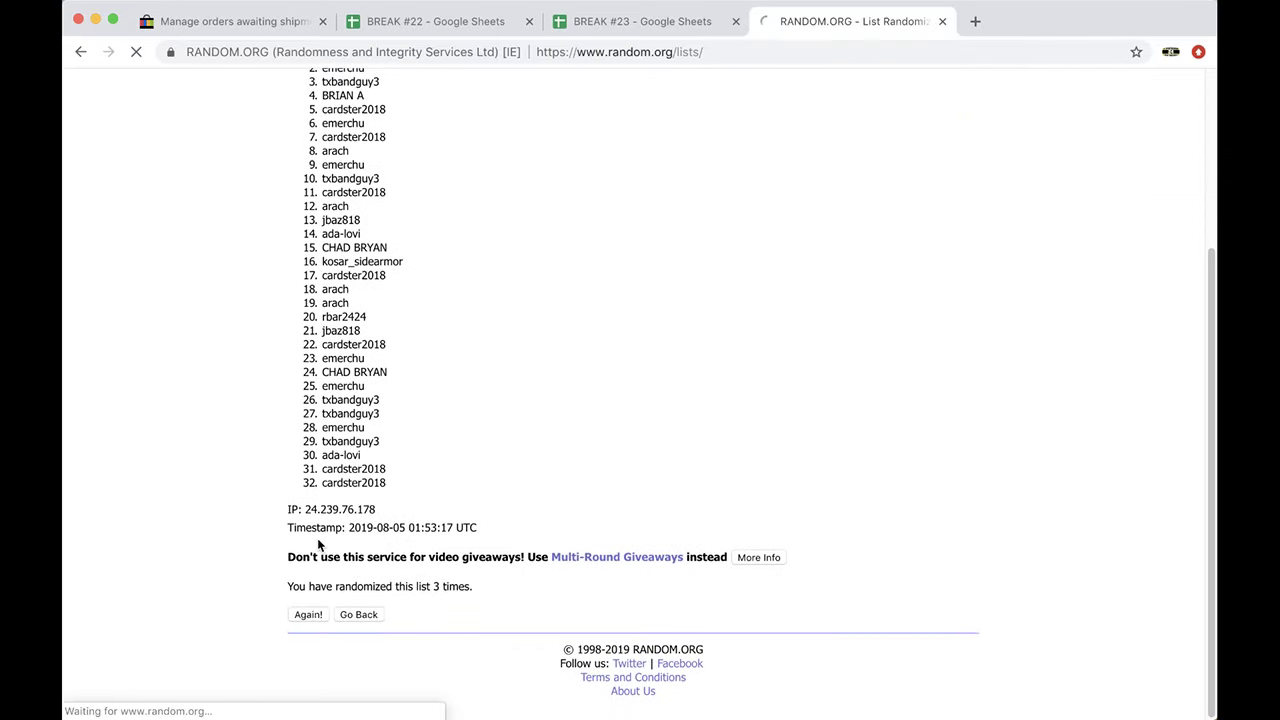
{"action": "left_click", "coordinate": [308, 614]}
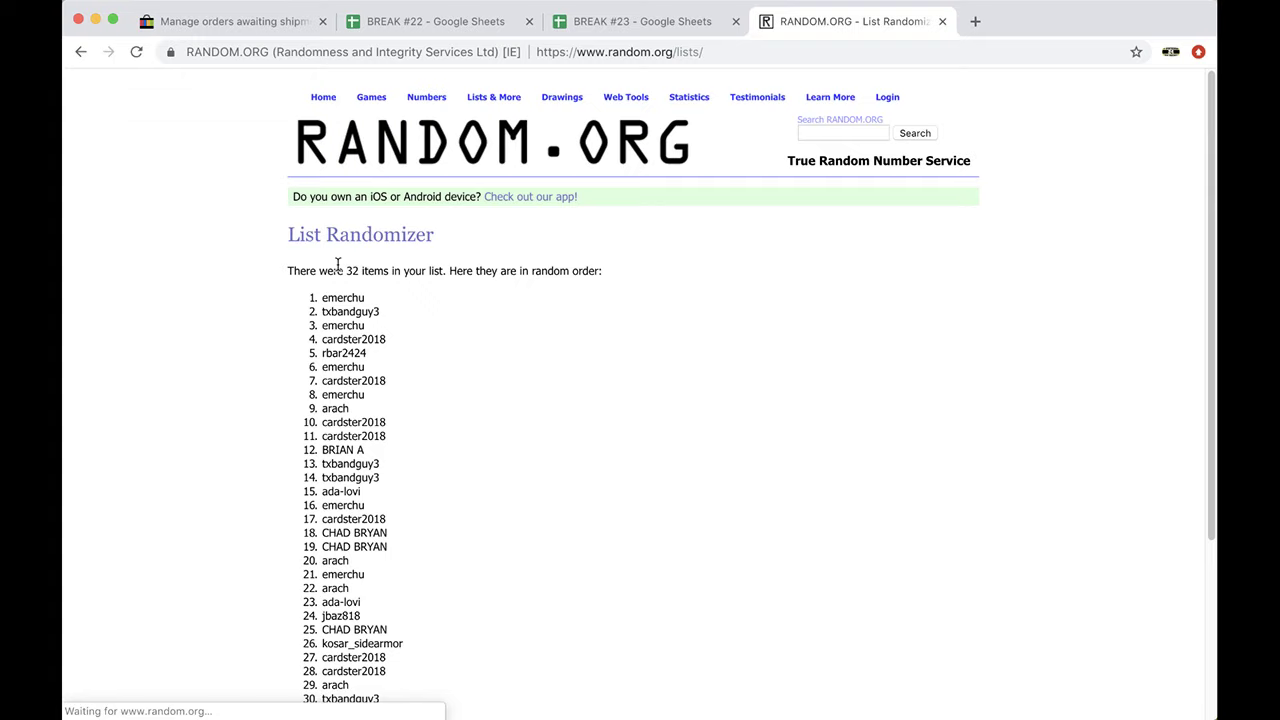
{"action": "double_click", "coordinate": [331, 293]}
{"action": "key", "text": "ctrl+c"}
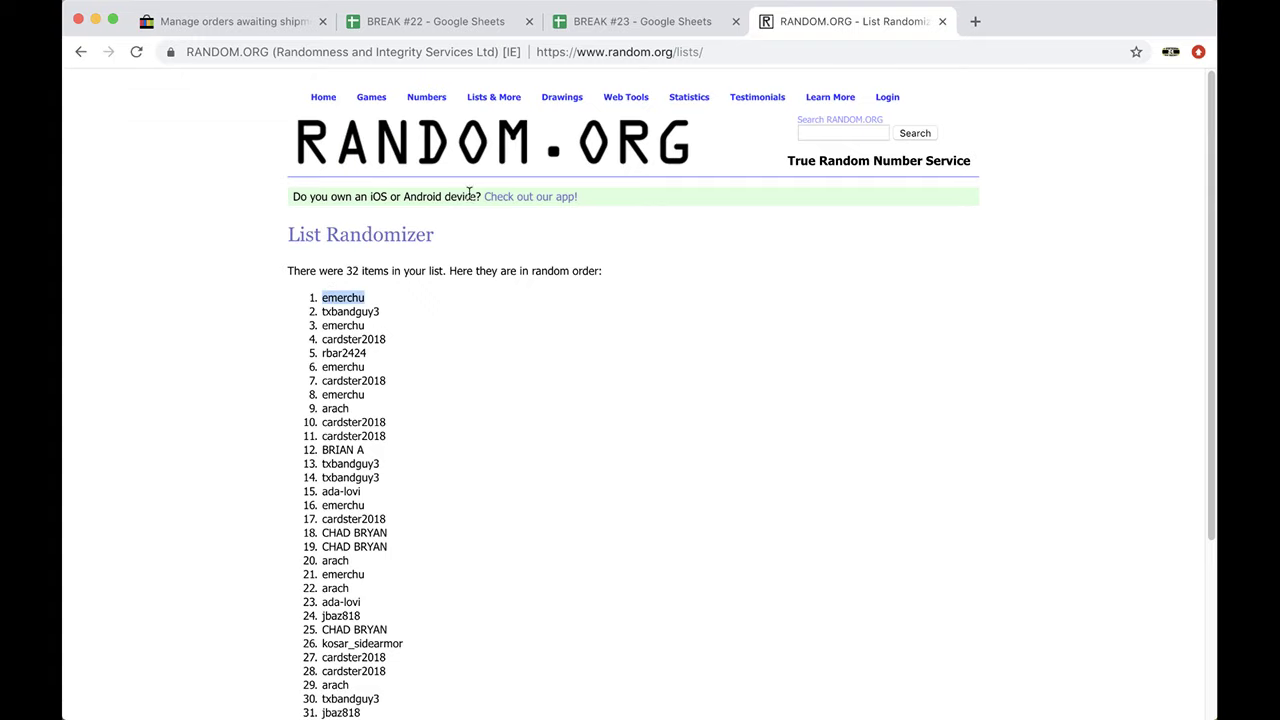
{"action": "left_click", "coordinate": [571, 27]}
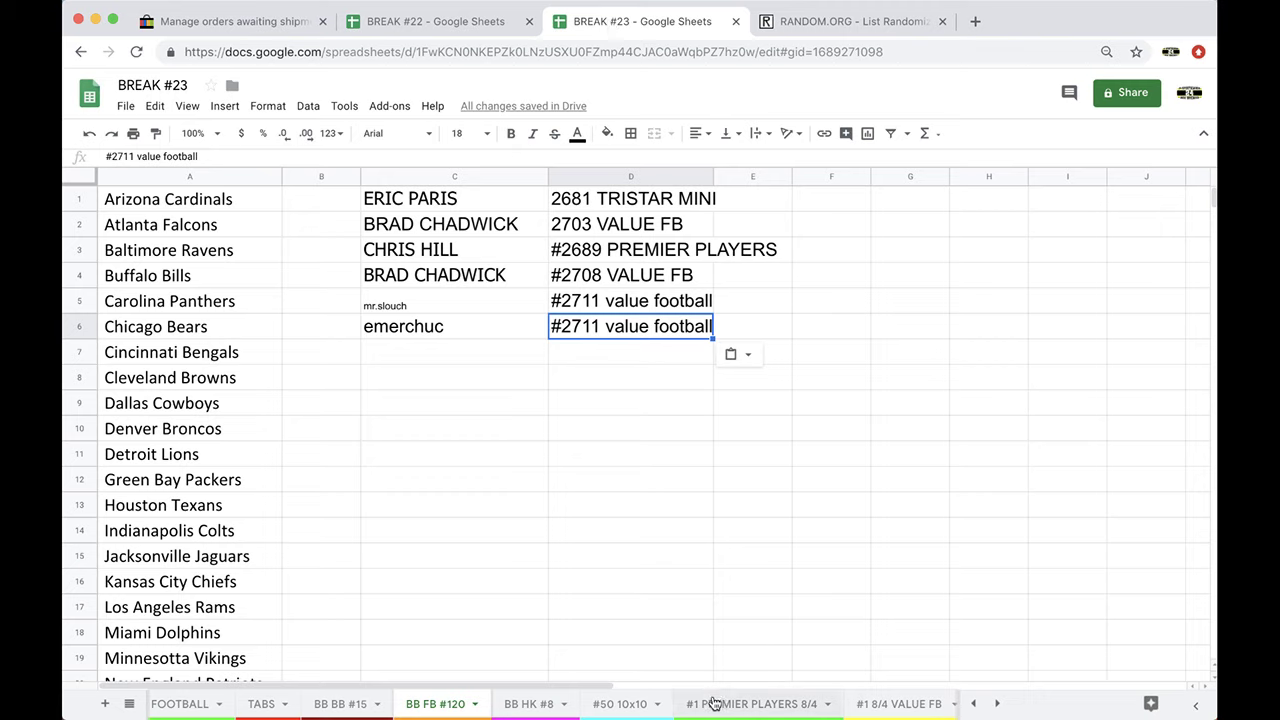
{"action": "left_click", "coordinate": [418, 362]}
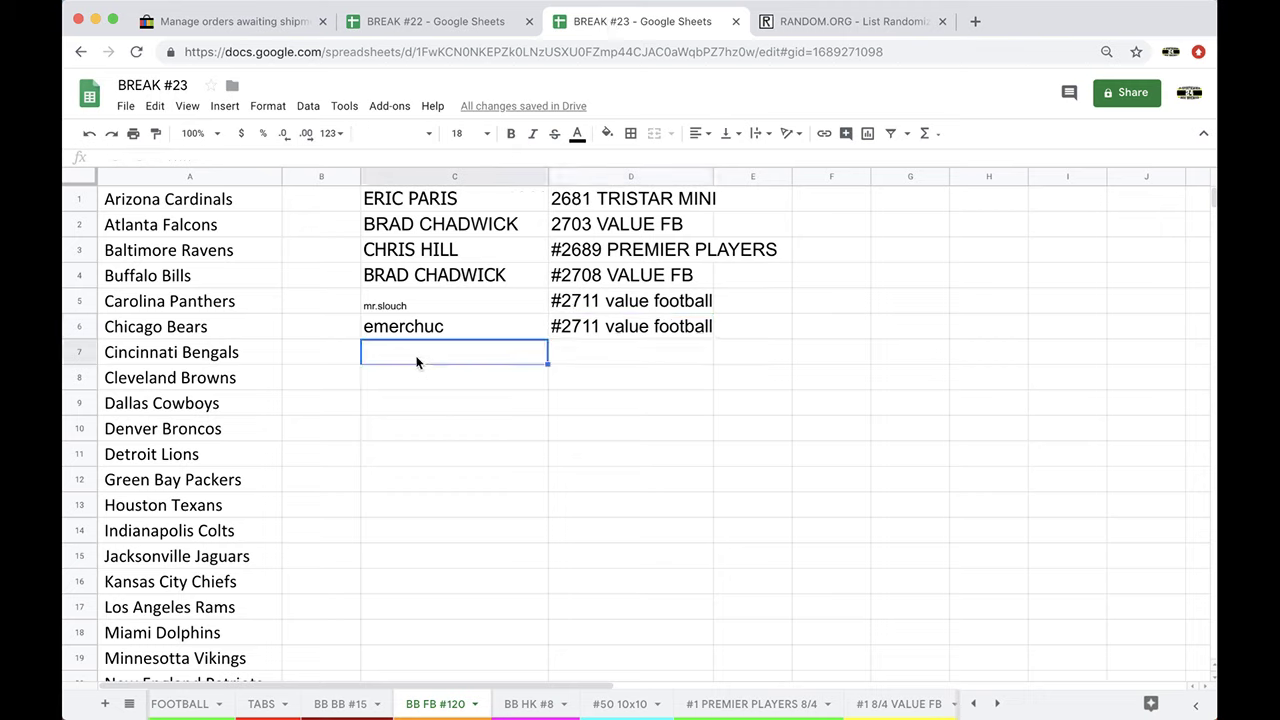
{"action": "key", "text": "ctrl+v"}
{"action": "left_click", "coordinate": [565, 405]}
{"action": "left_click", "coordinate": [582, 434]}
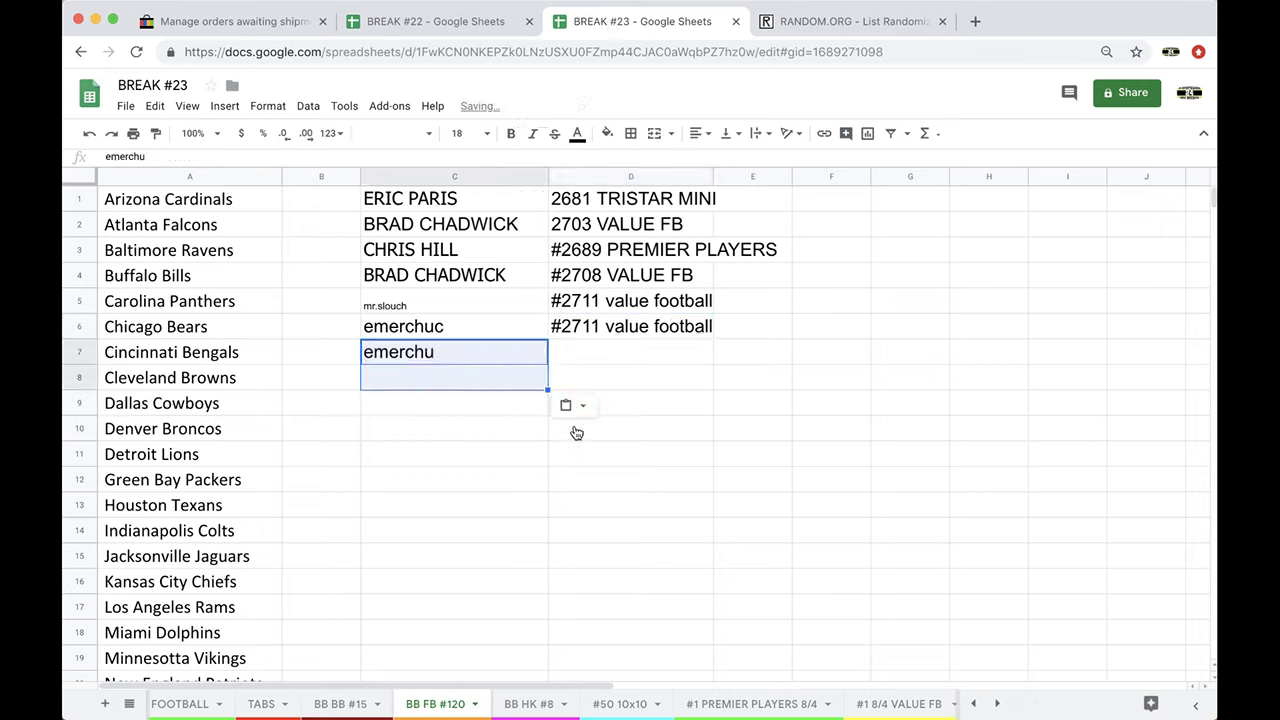
Step: Move BREAK #22's #2666 GR MINI sheet to the second position
{"action": "left_click", "coordinate": [413, 35]}
{"action": "scroll", "coordinate": [533, 704], "scroll_direction": "left", "scroll_amount": 3}
{"action": "left_click_drag", "start_coordinate": [533, 704], "coordinate": [300, 705]}
Step: Enter '#2666 gr mini helmet' as the prize item in D7 of BREAK #23
{"action": "left_click", "coordinate": [586, 25]}
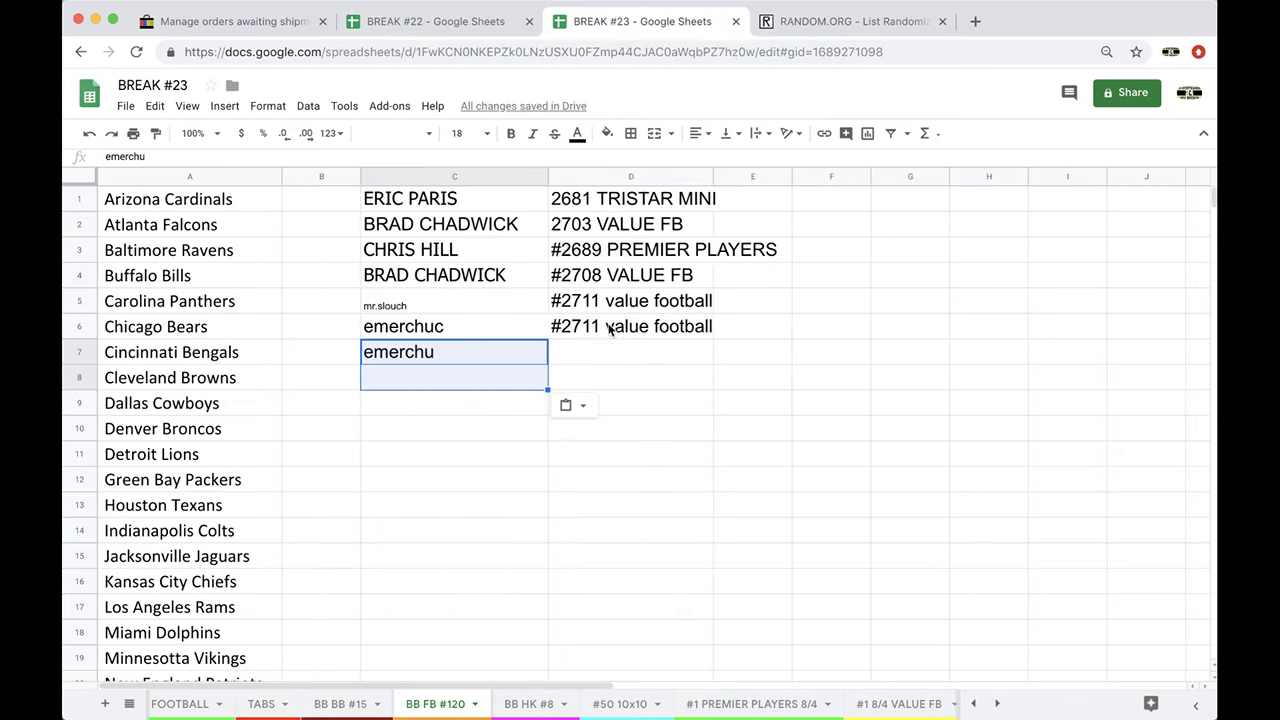
{"action": "left_click", "coordinate": [587, 360]}
{"action": "type", "text": "#2"}
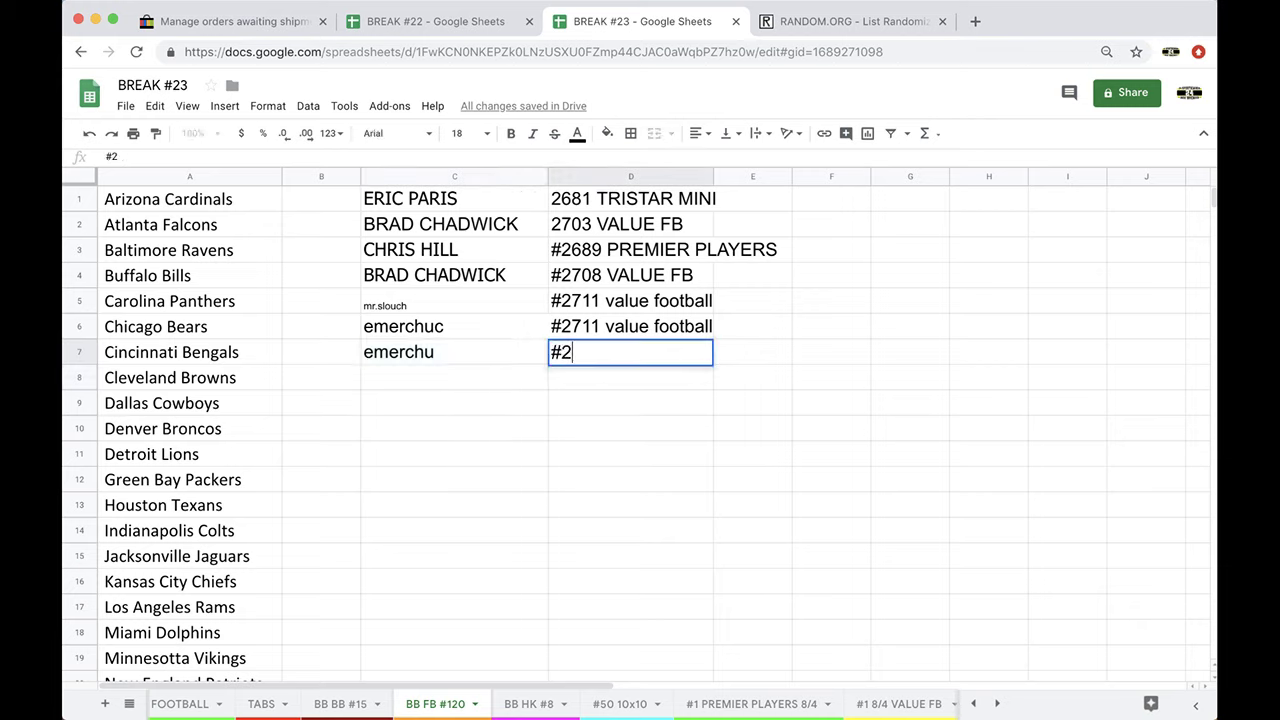
{"action": "type", "text": "666 gr mini helmet"}
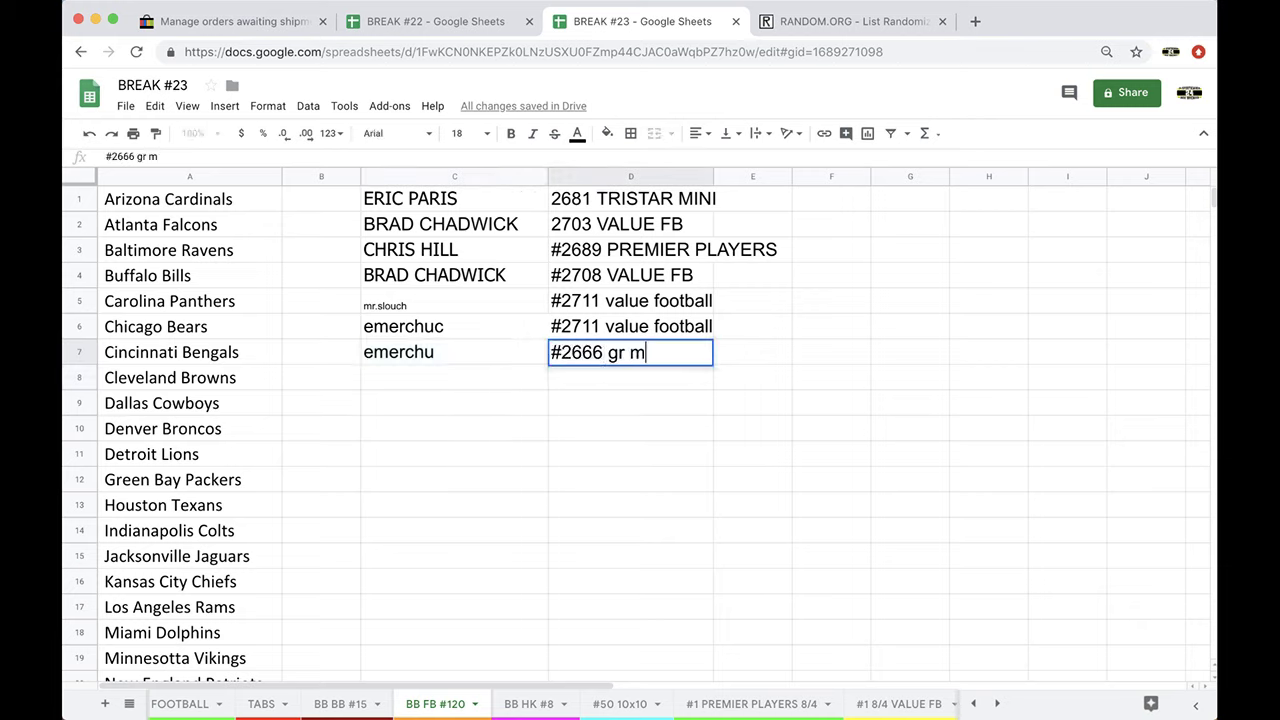
{"action": "left_click", "coordinate": [700, 437]}
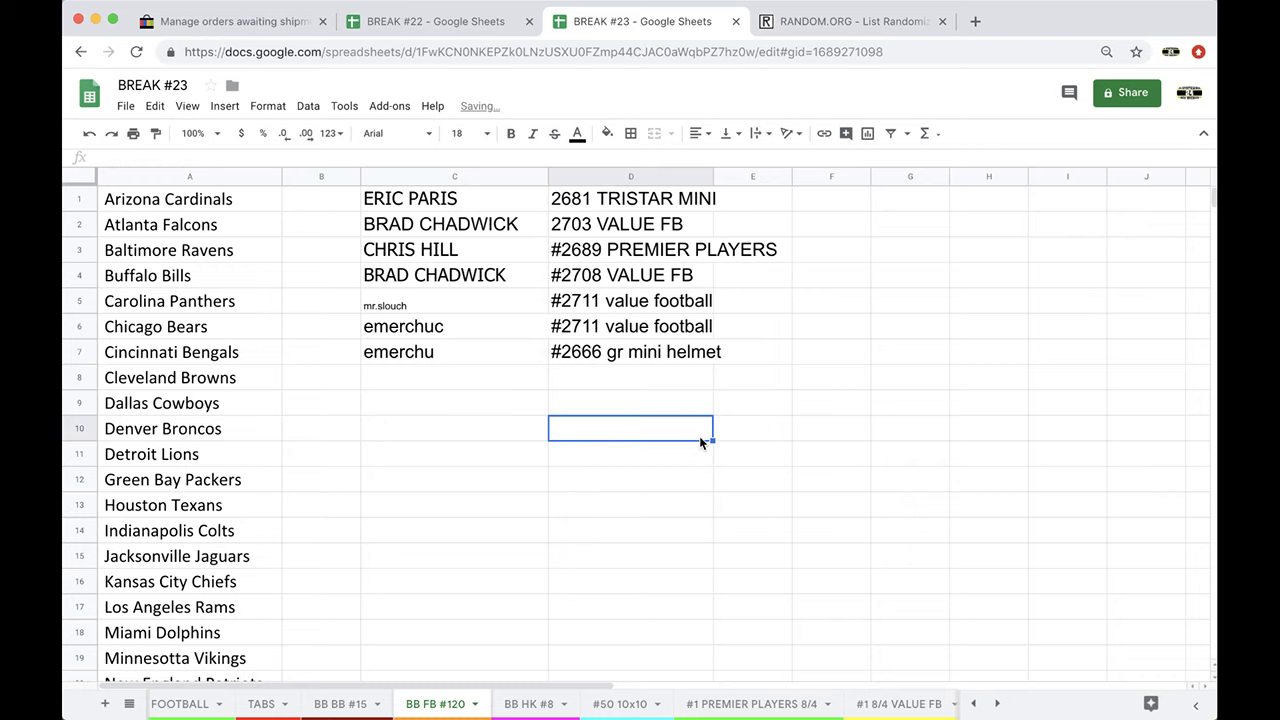